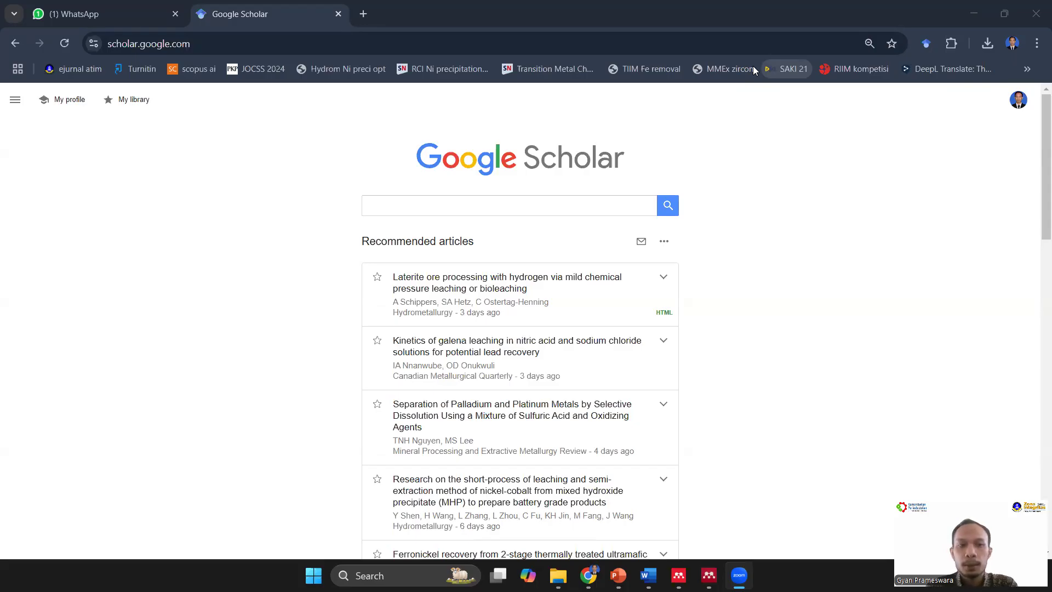
# Search Google Scholar for "bijih laterite" and look through the first results.
pyautogui.click(481, 211)
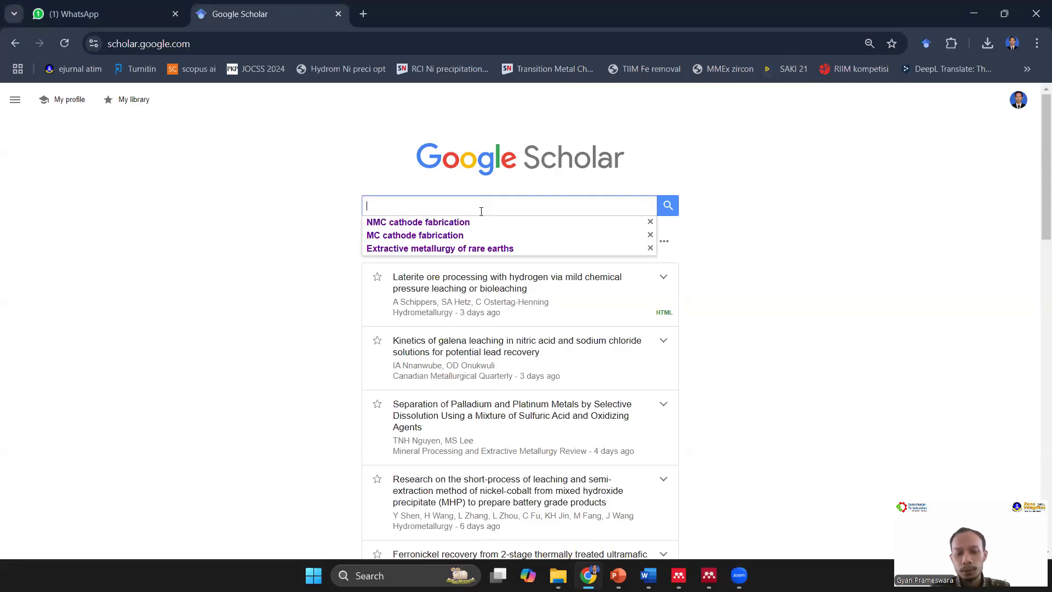
pyautogui.write('bijih laterite')
pyautogui.press('Return')
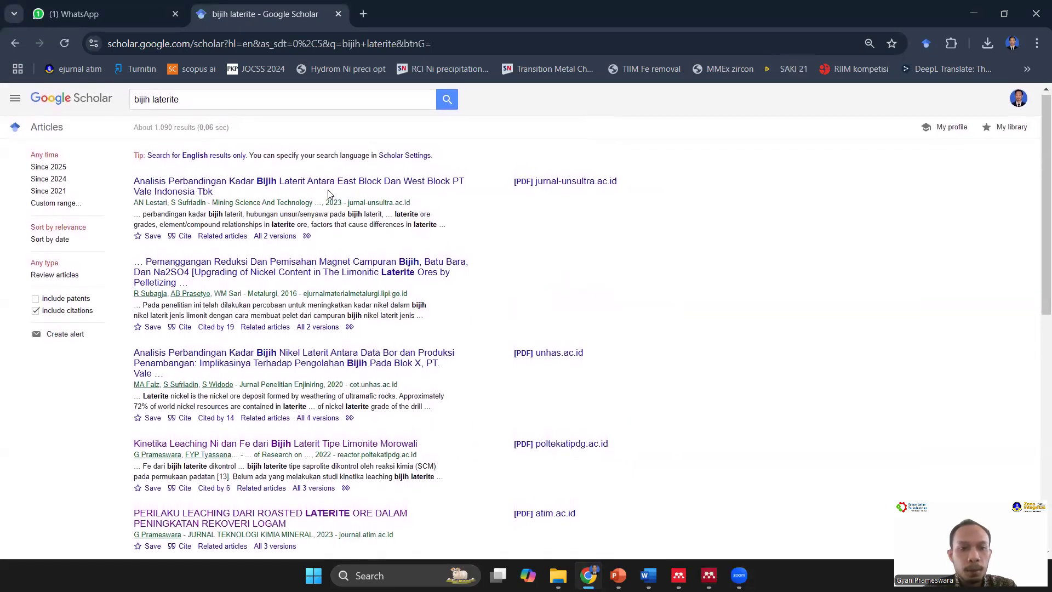
pyautogui.scroll(-1, 323, 230)
pyautogui.scroll(-1, 316, 245)
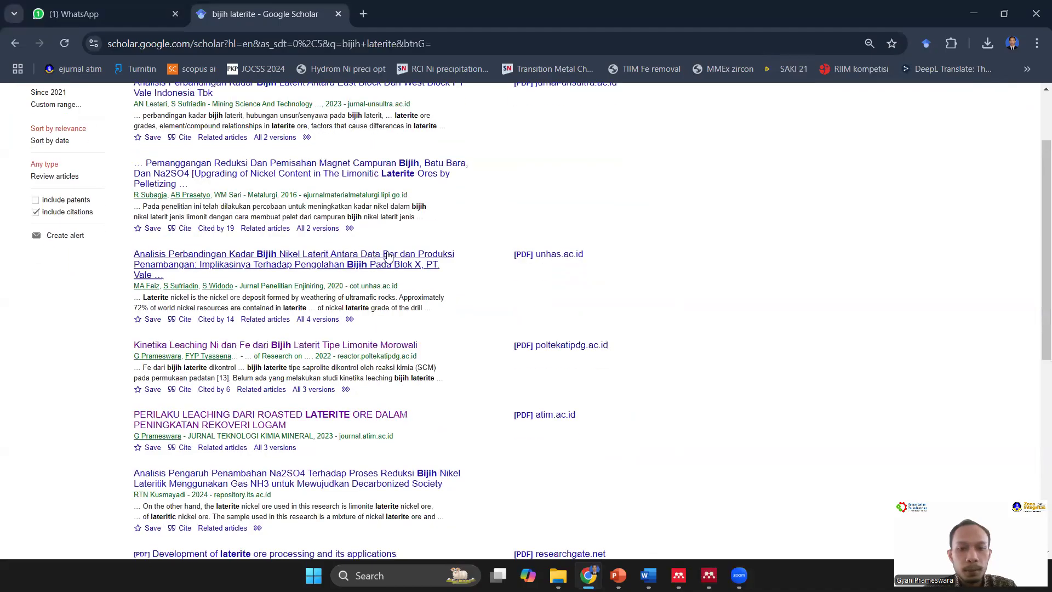
pyautogui.scroll(2, 359, 253)
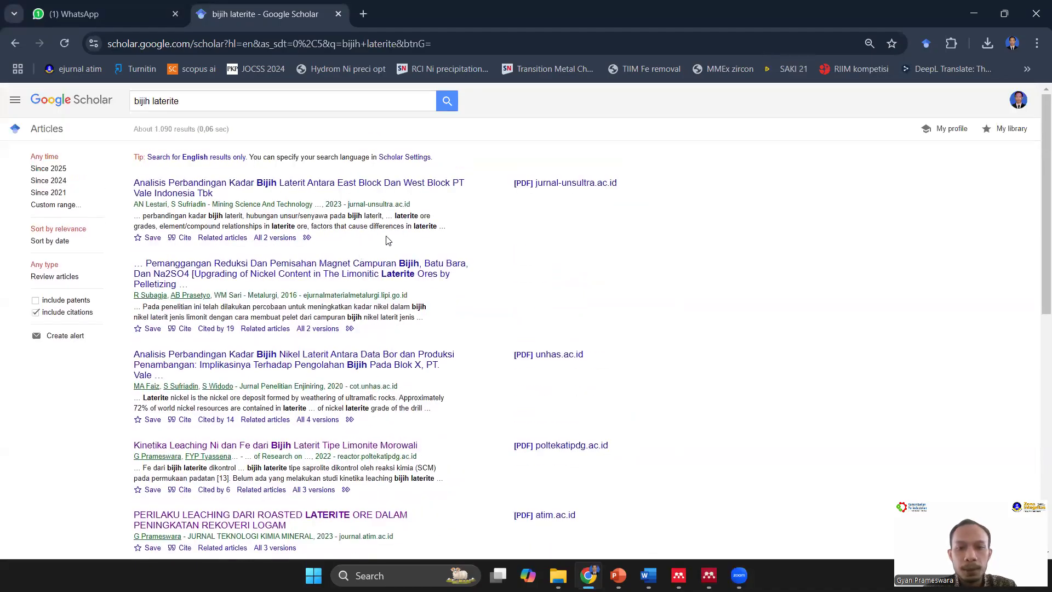
# Download the unhas.ac.id PDF of "Analisis Perbandingan Kadar Bijih Nikel Laterit Antara Data Bor dan Produksi Penambangan" and open the file.
pyautogui.click(544, 186)
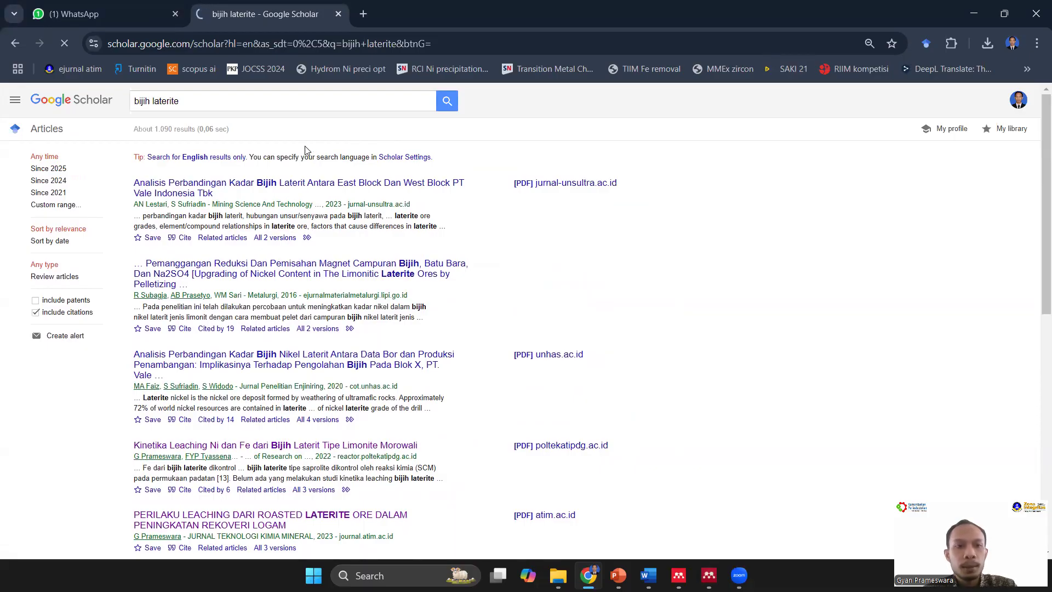
pyautogui.click(554, 359)
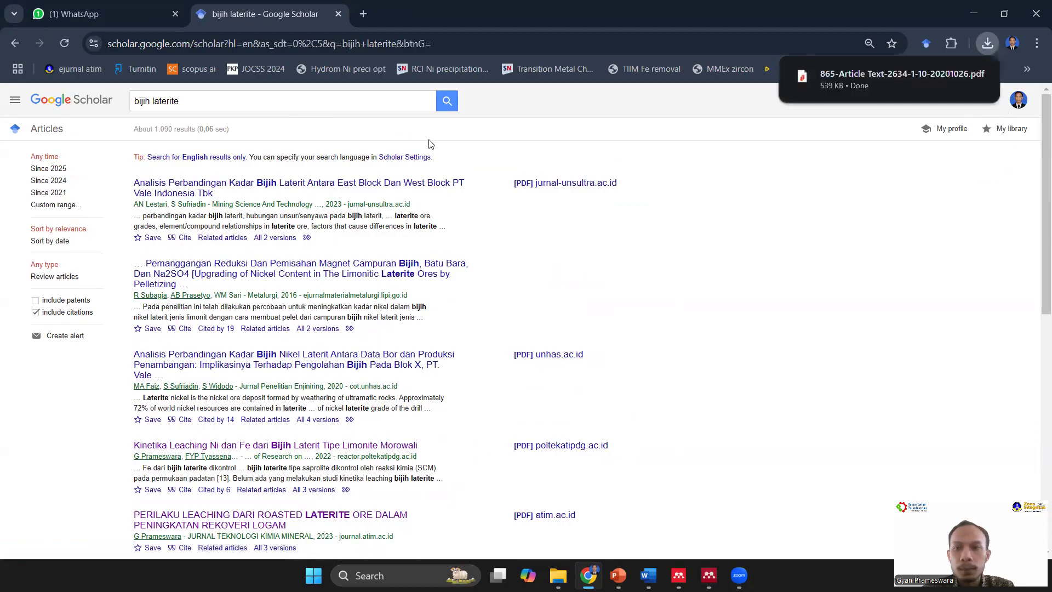
pyautogui.click(856, 77)
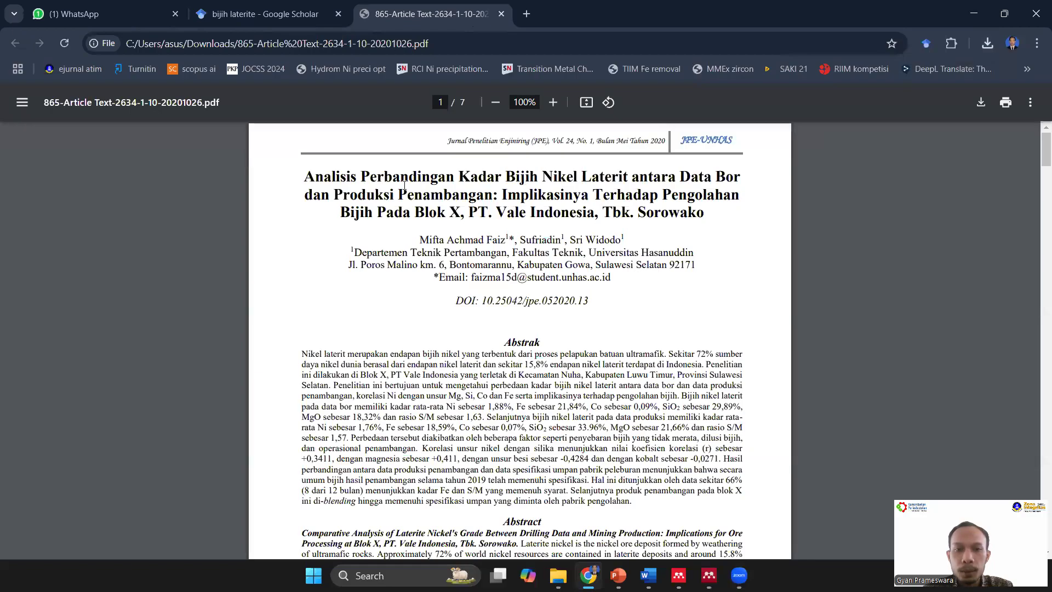
# Examine the article's title, journal name and publication year on the PDF's first page.
pyautogui.moveTo(306, 178); pyautogui.dragTo(550, 178)
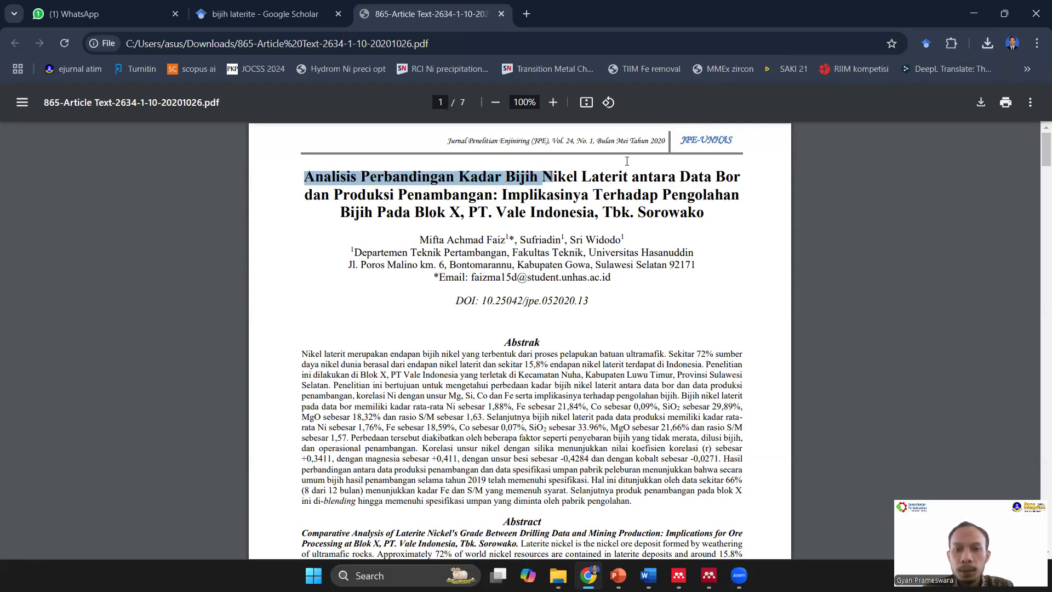
pyautogui.moveTo(447, 143); pyautogui.dragTo(521, 143)
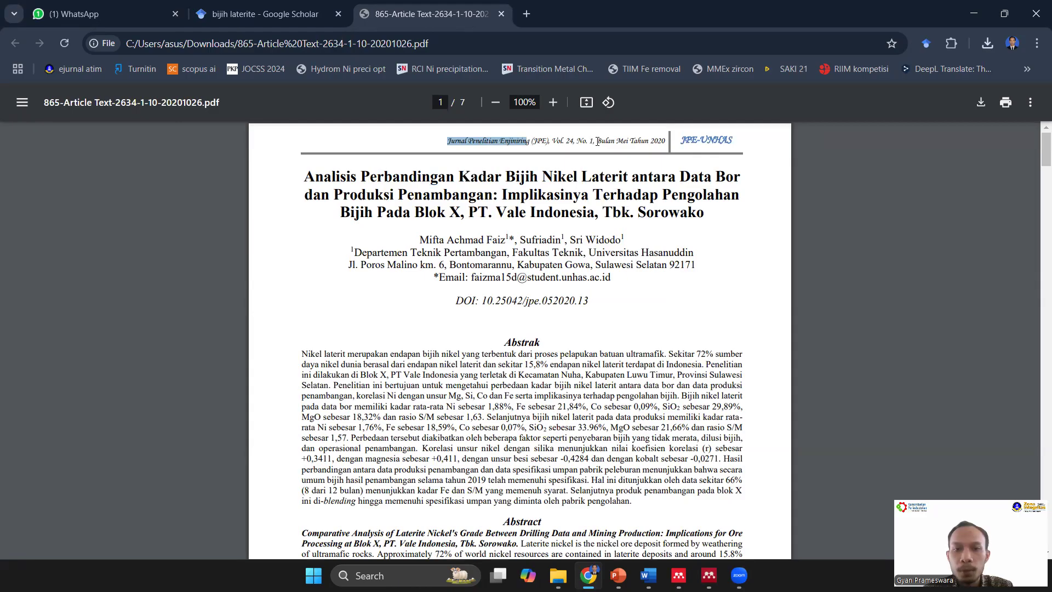
pyautogui.doubleClick(659, 140)
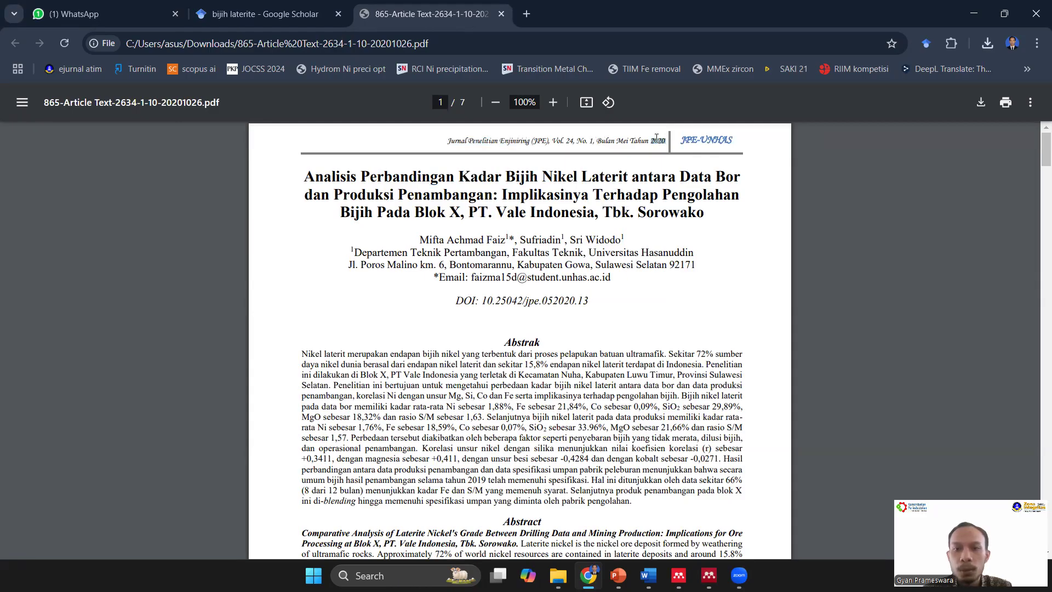
# Export the RefMan citation of the first result, on laterite ore grades of the East Block and West Block, from the Google Scholar results.
pyautogui.click(233, 15)
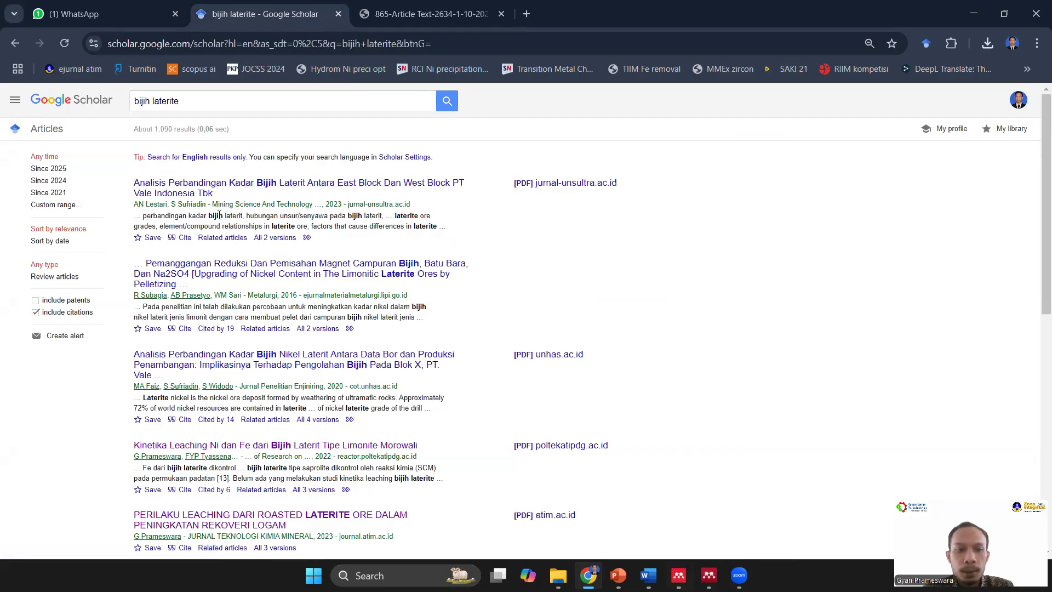
pyautogui.click(180, 239)
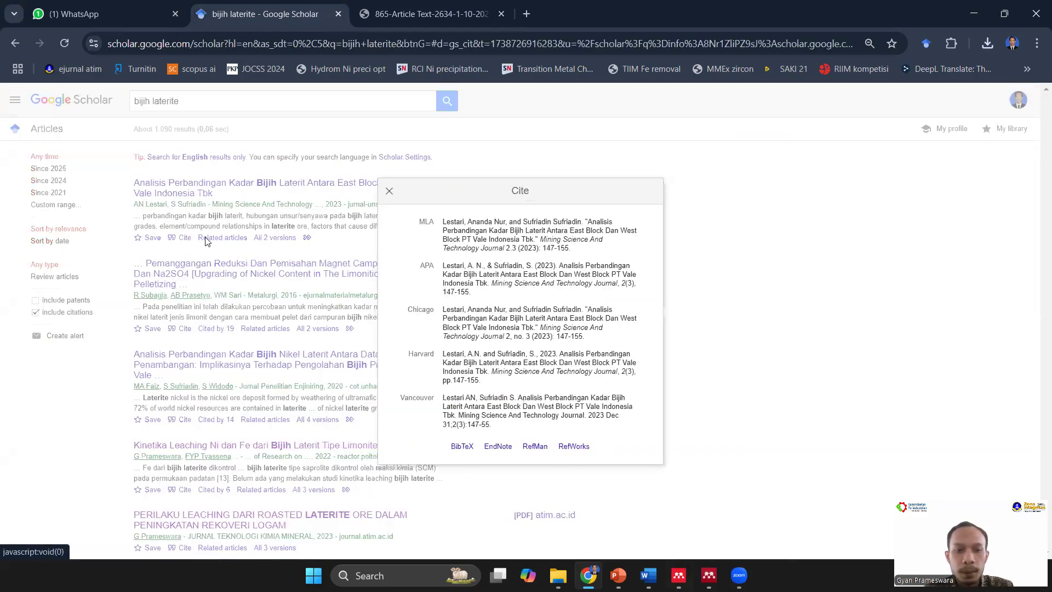
pyautogui.click(529, 447)
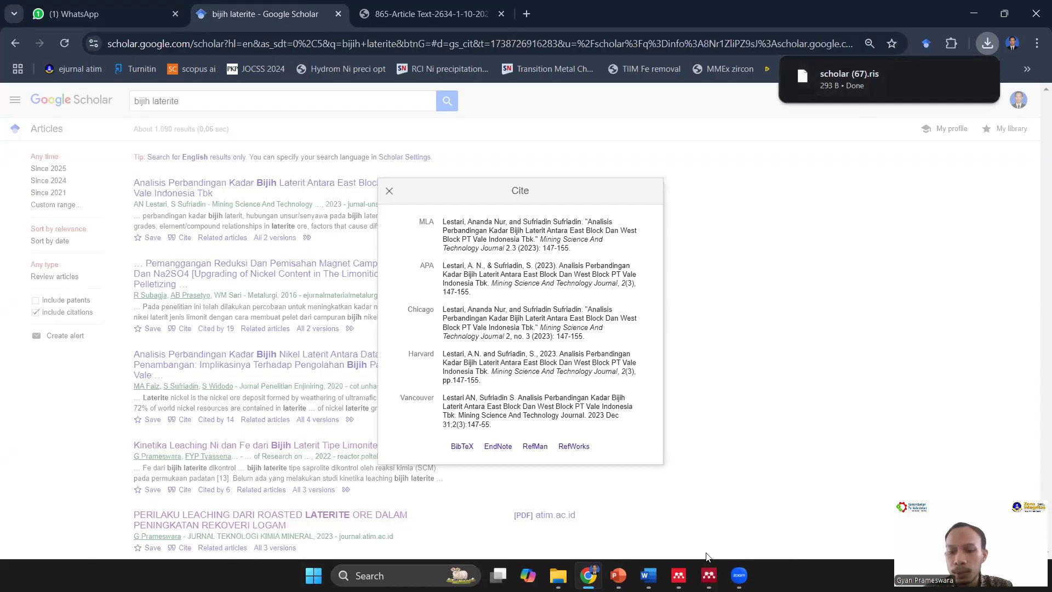
# Switch to Mendeley Desktop, add scholar (67).ris from the Downloads folder and check the imported reference's details.
pyautogui.click(708, 575)
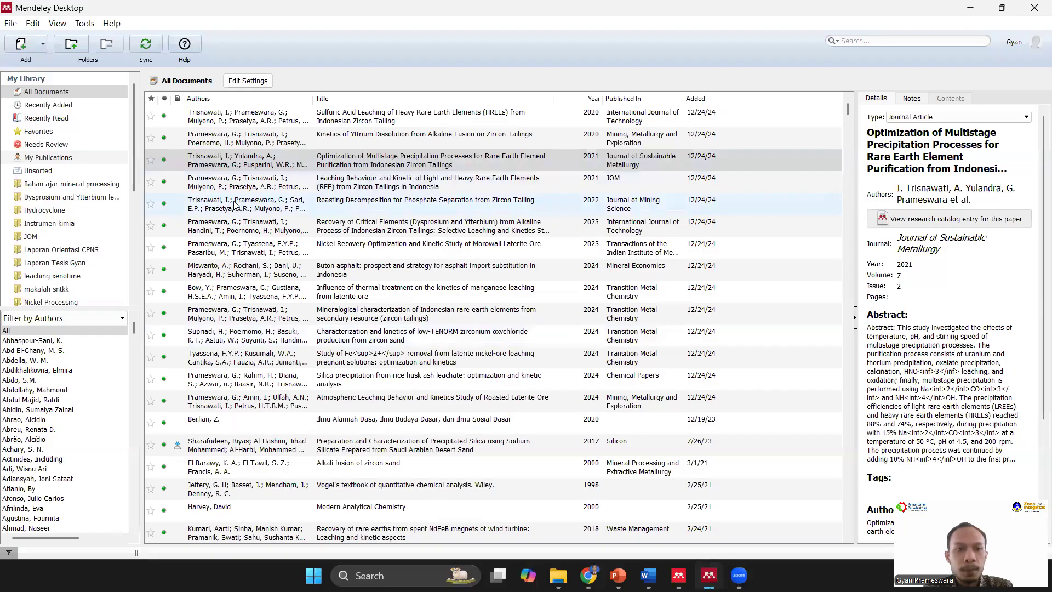
pyautogui.click(45, 47)
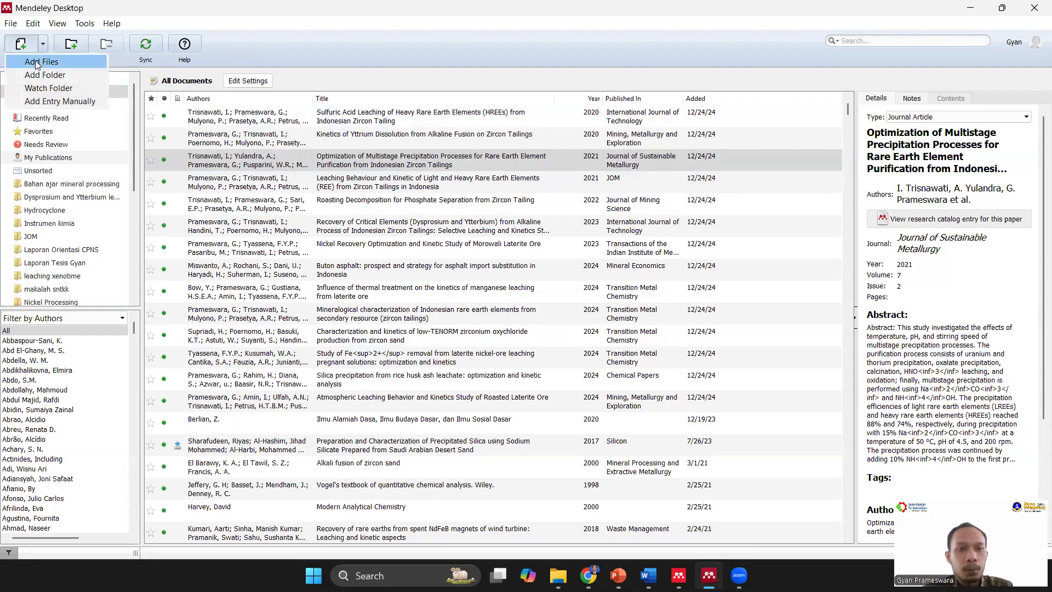
pyautogui.click(35, 60)
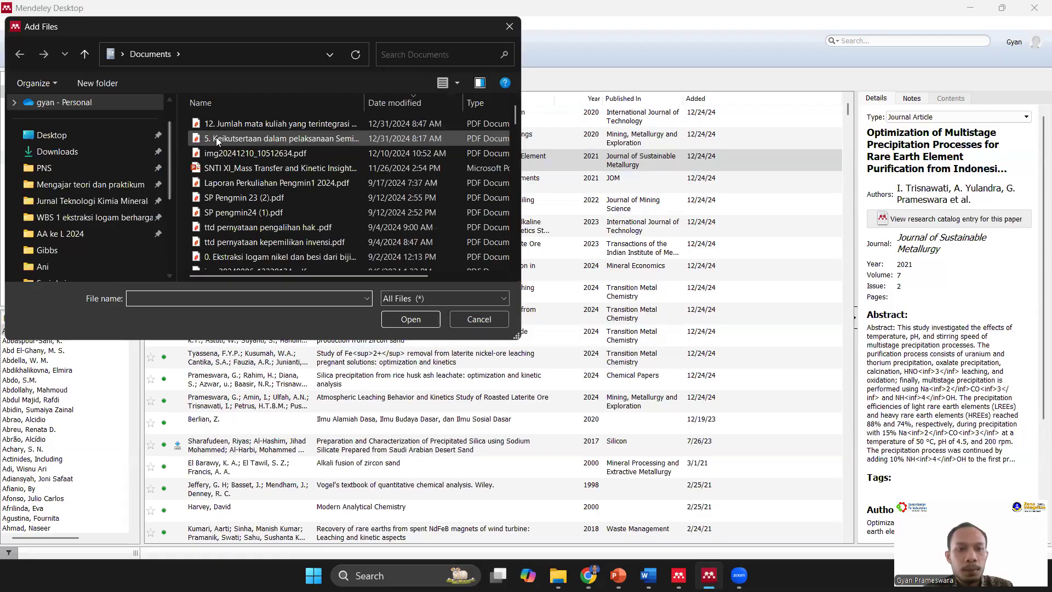
pyautogui.click(68, 156)
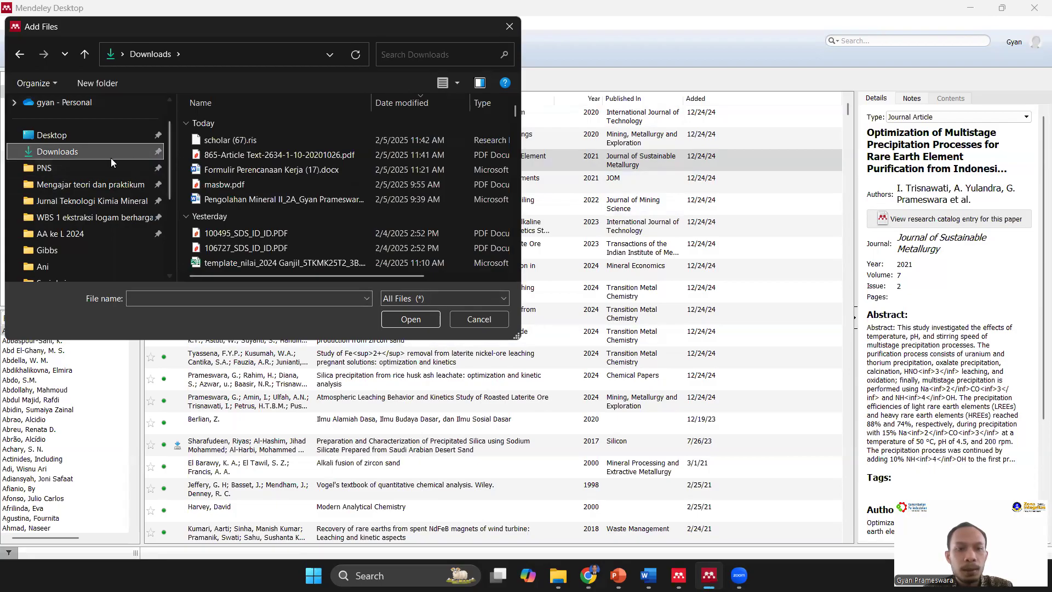
pyautogui.click(208, 141)
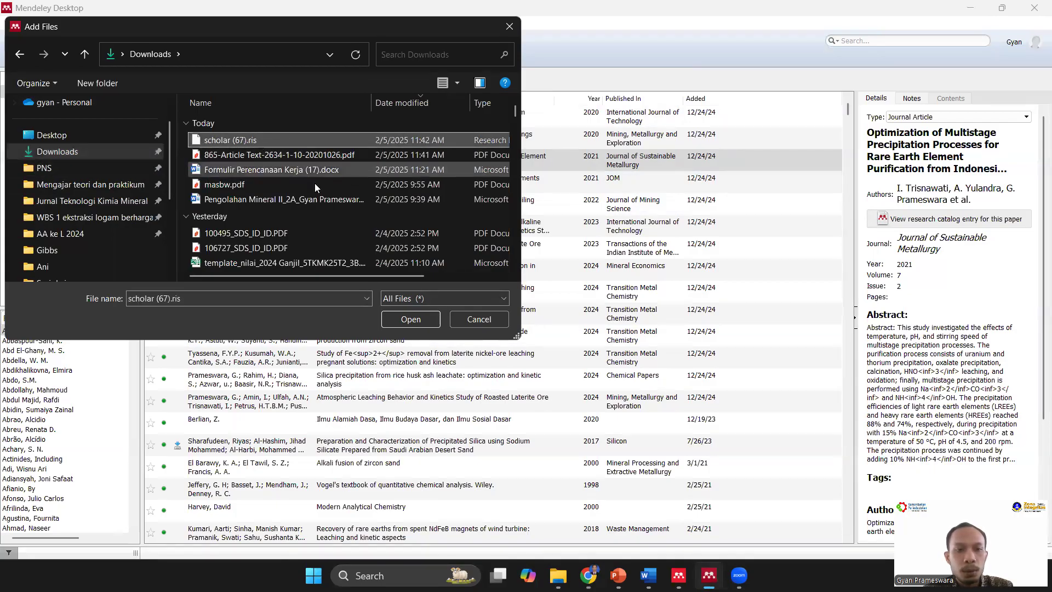
pyautogui.click(412, 320)
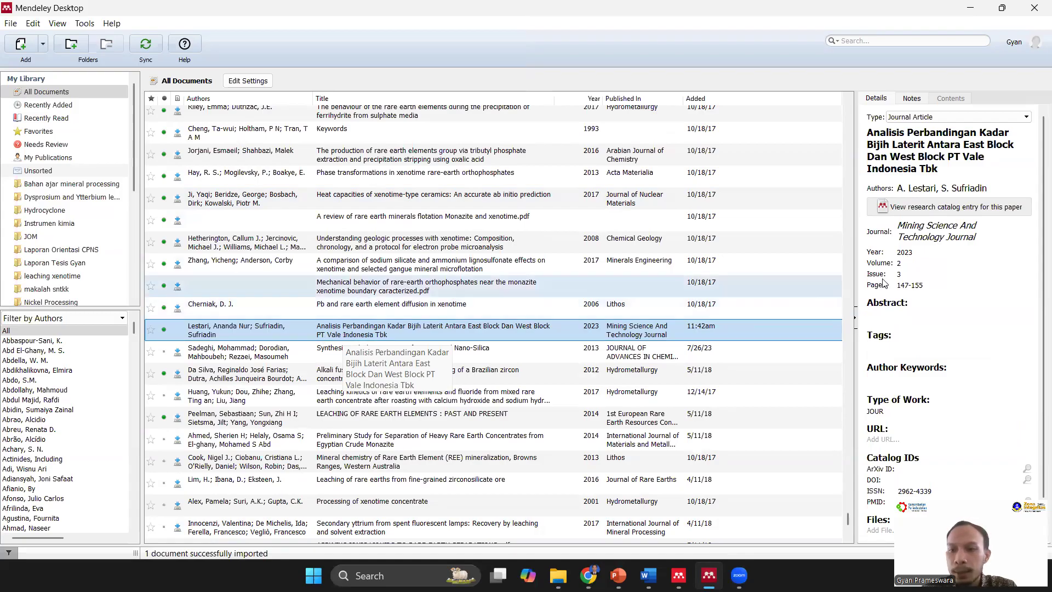
pyautogui.scroll(-2, 926, 250)
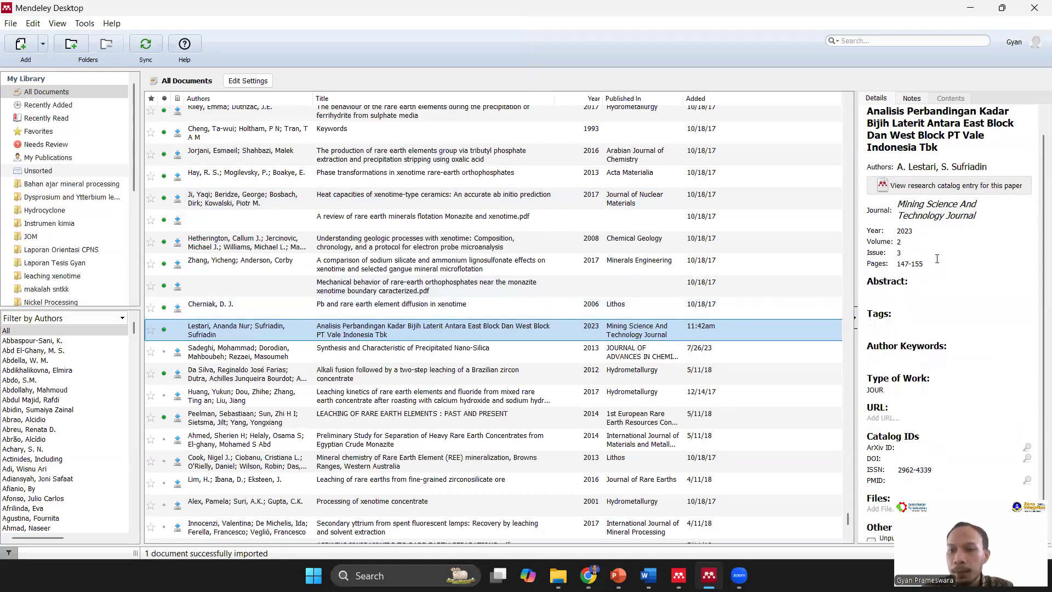
pyautogui.scroll(2, 943, 247)
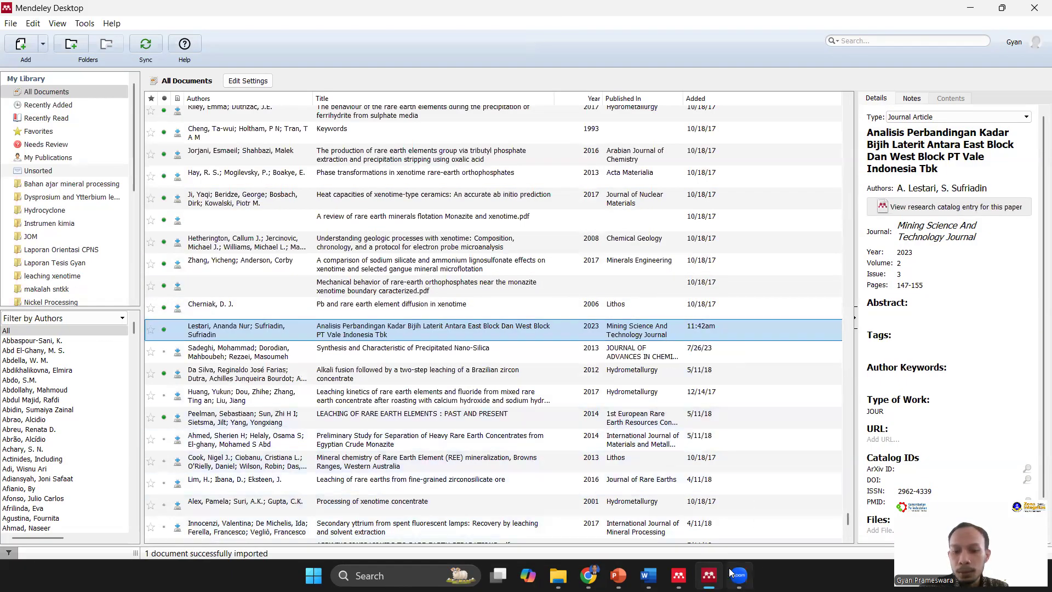
# Switch to Mendeley Reference Manager and import scholar (67).ris from the Downloads folder, with the file filter set to All Files.
pyautogui.moveTo(708, 576)
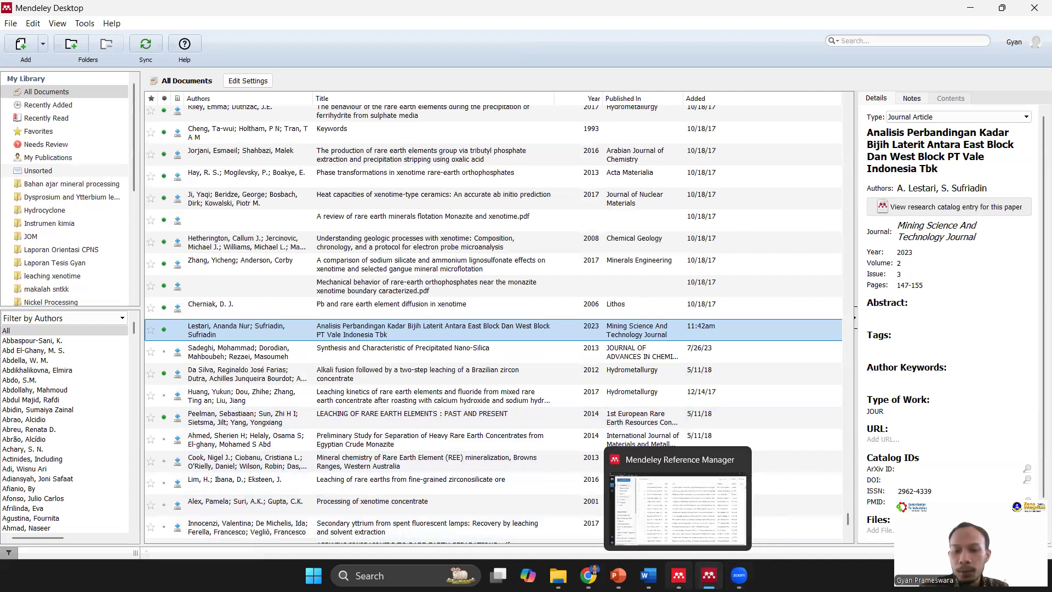
pyautogui.click(678, 575)
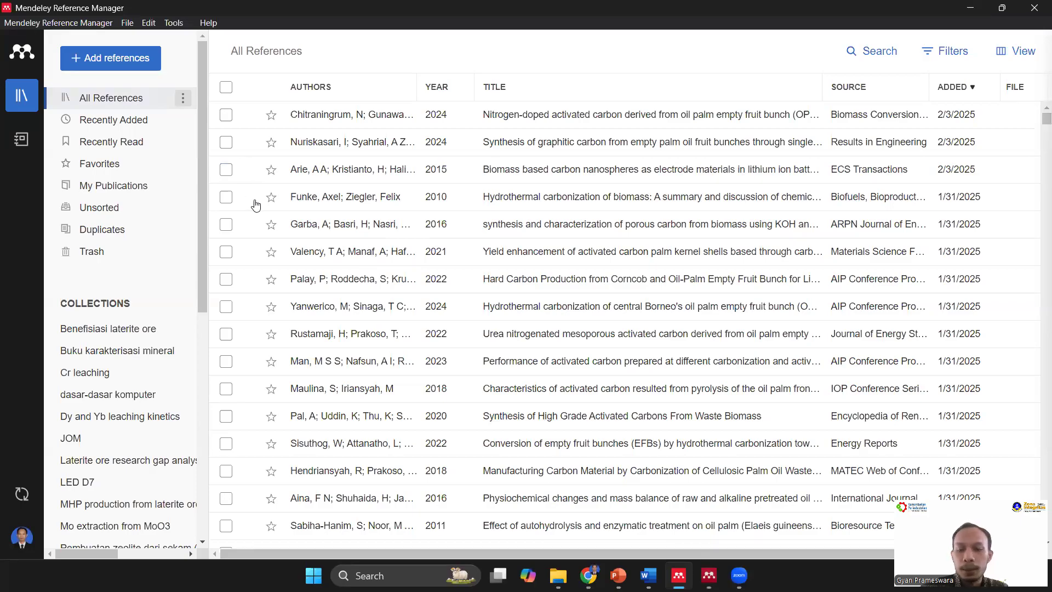
pyautogui.click(127, 61)
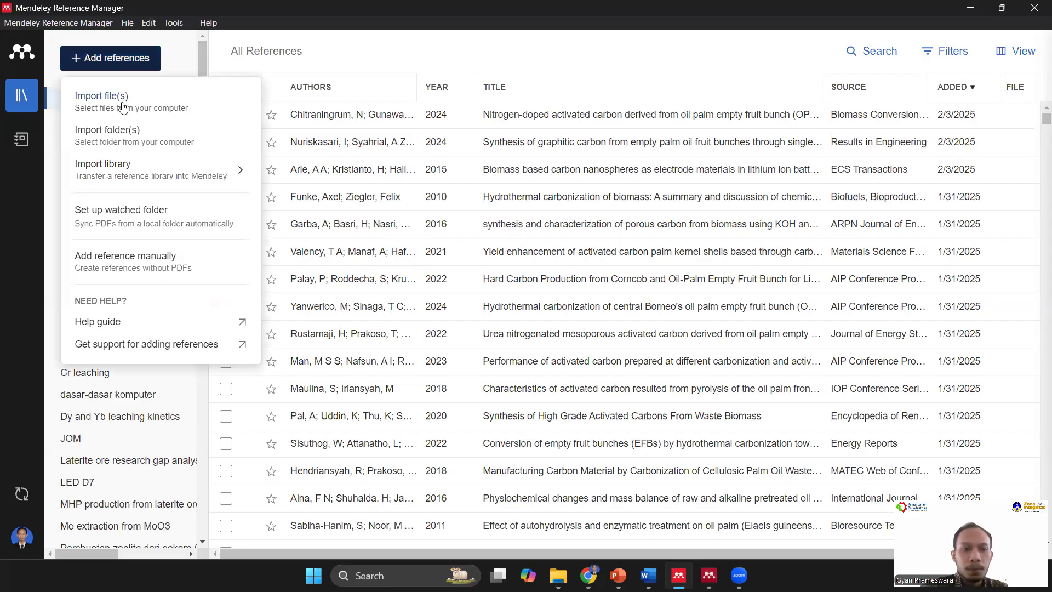
pyautogui.click(123, 107)
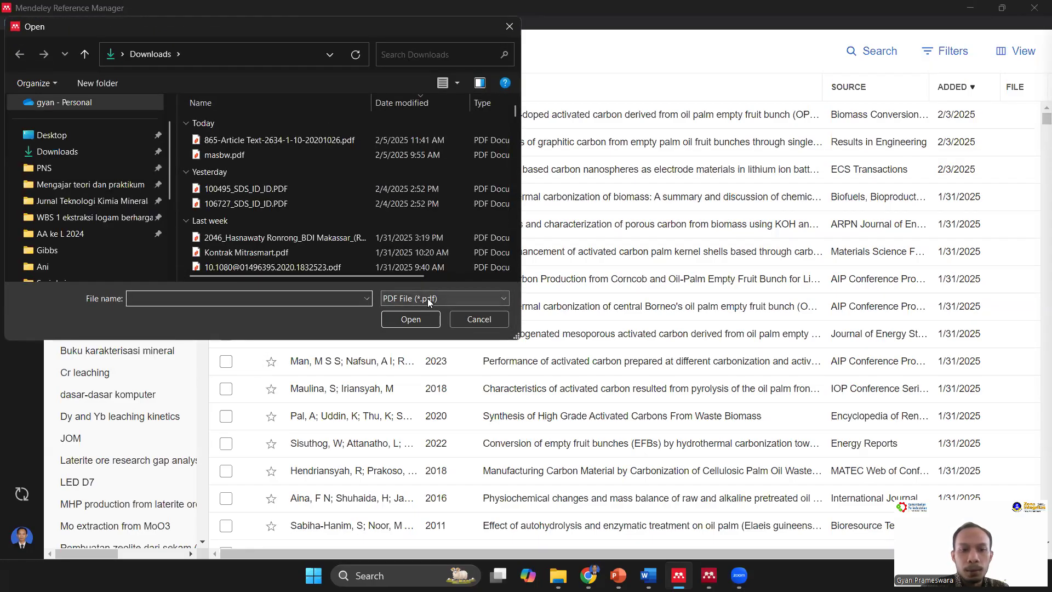
pyautogui.click(428, 298)
pyautogui.click(419, 318)
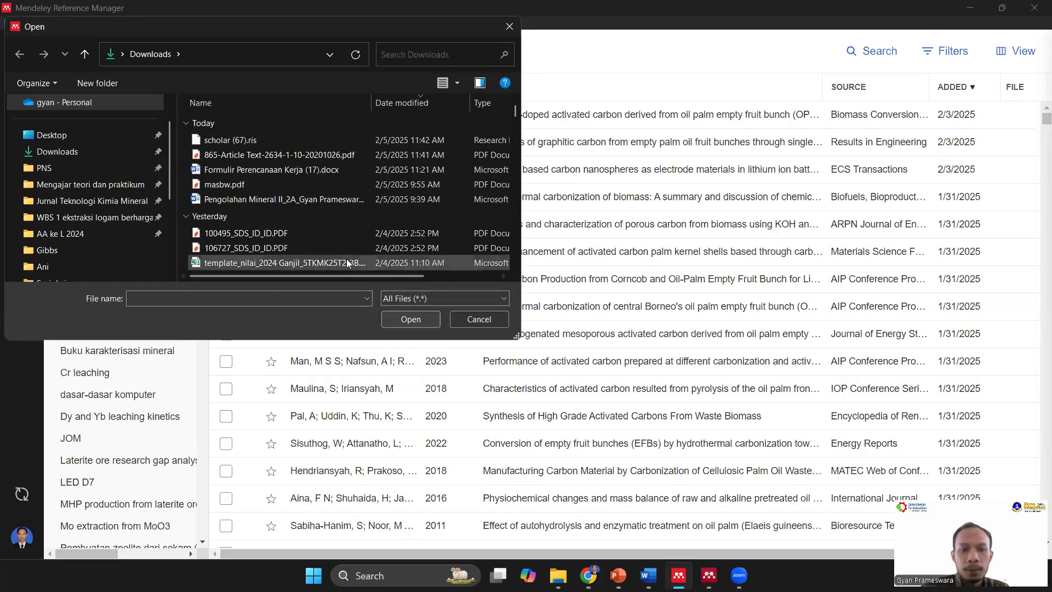
pyautogui.click(246, 144)
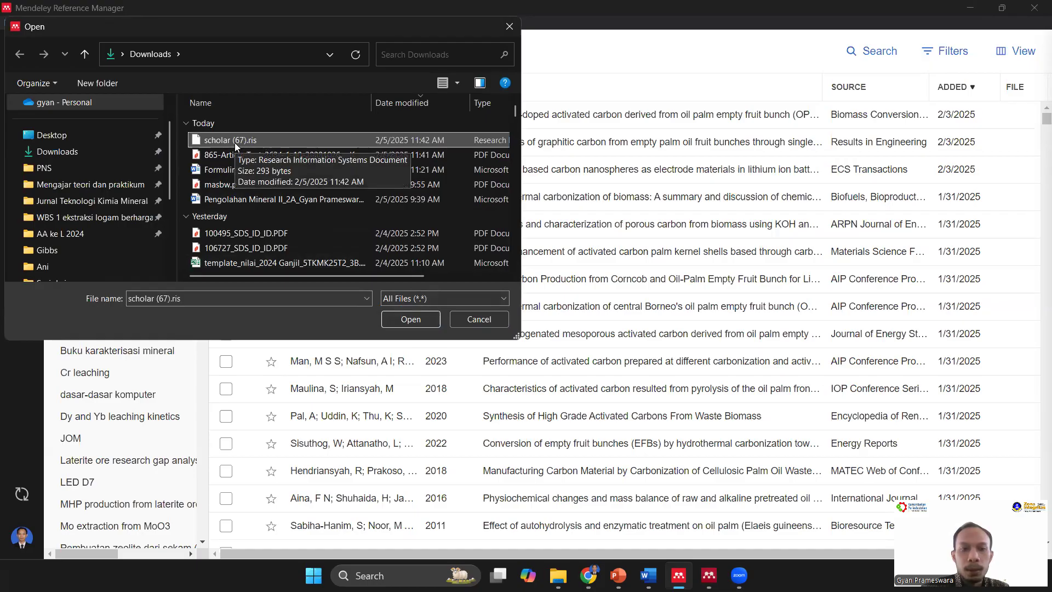
pyautogui.click(424, 321)
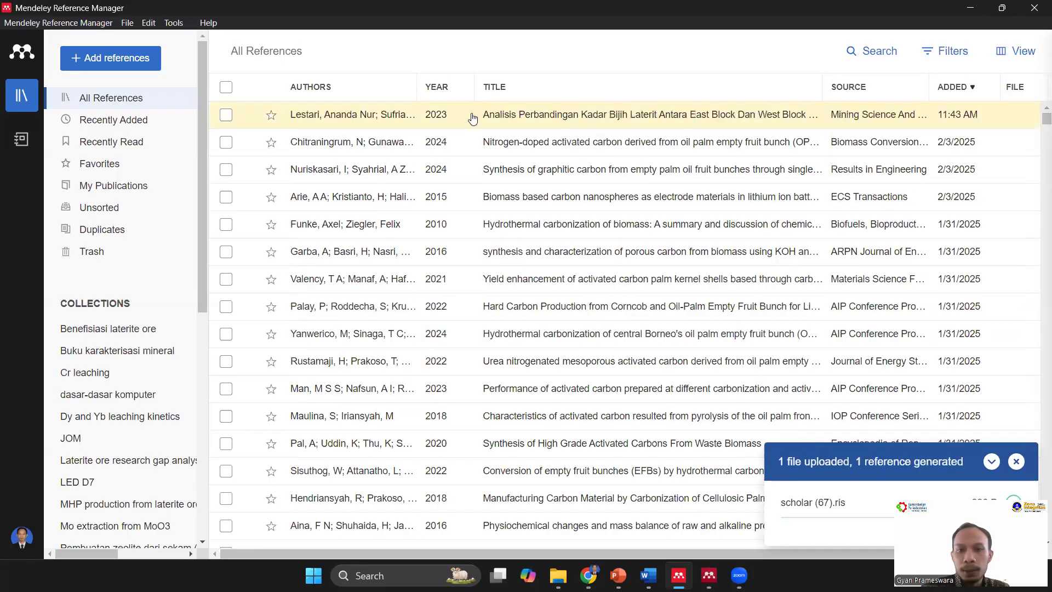
# Review the details of the newly imported "Analisis Perbandingan Kadar Bijih Laterit" reference and close them.
pyautogui.click(523, 118)
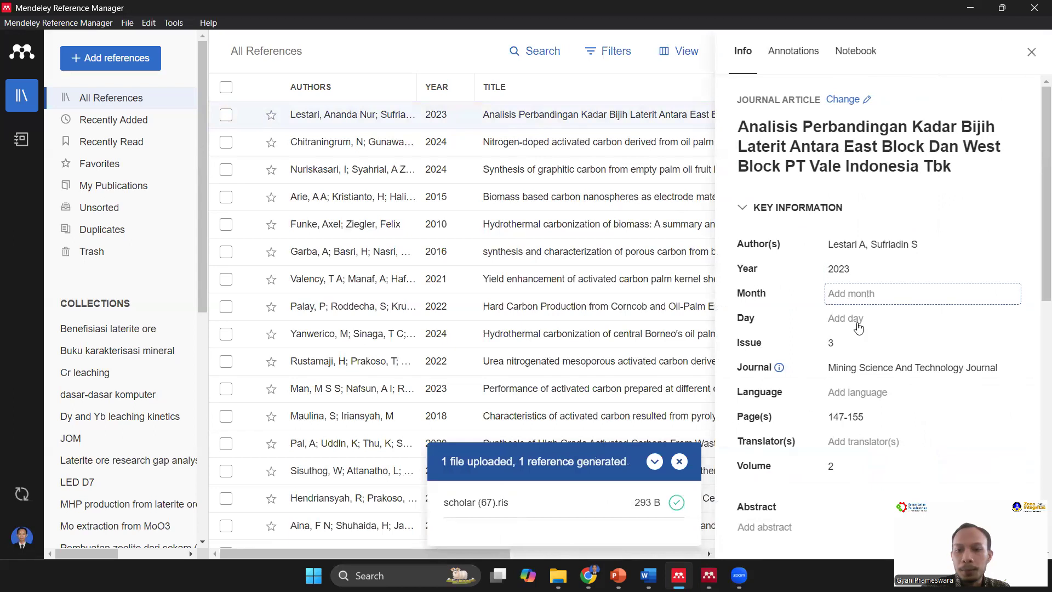
pyautogui.scroll(-2, 860, 397)
pyautogui.scroll(-7, 858, 396)
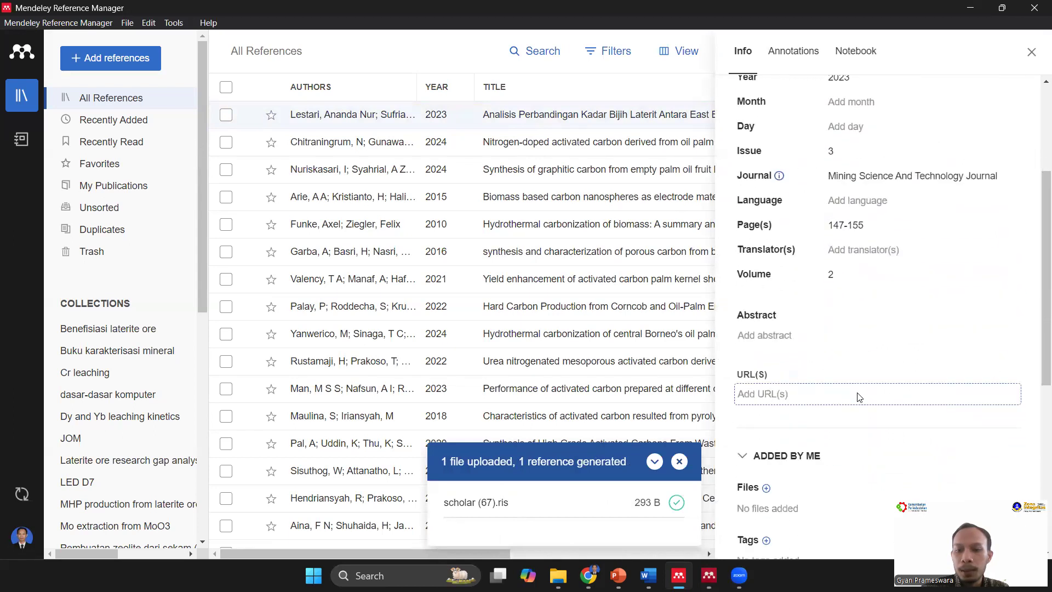
pyautogui.scroll(7, 855, 389)
pyautogui.scroll(2, 853, 387)
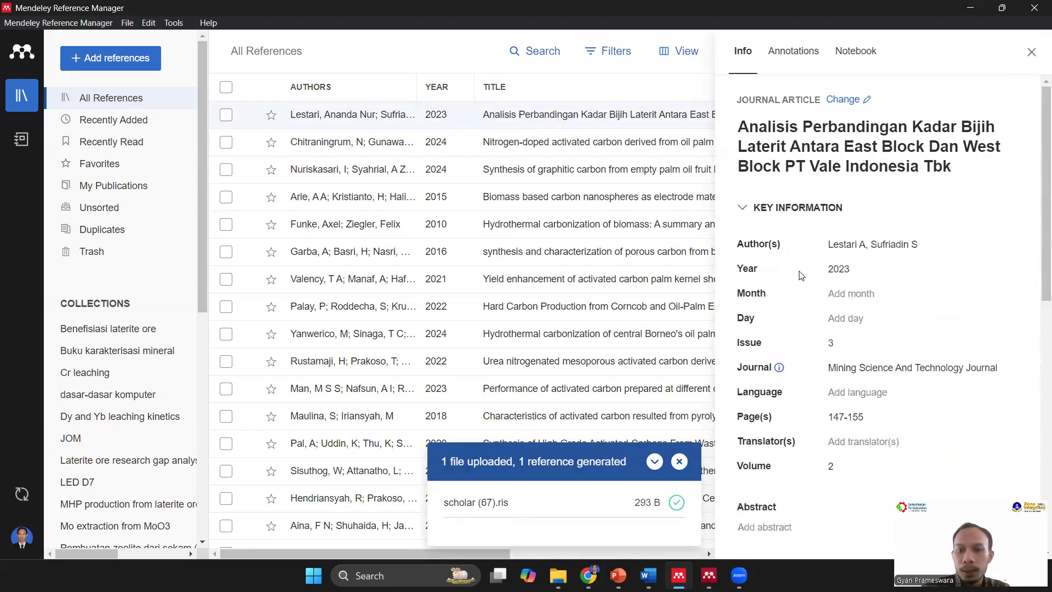
pyautogui.click(1031, 52)
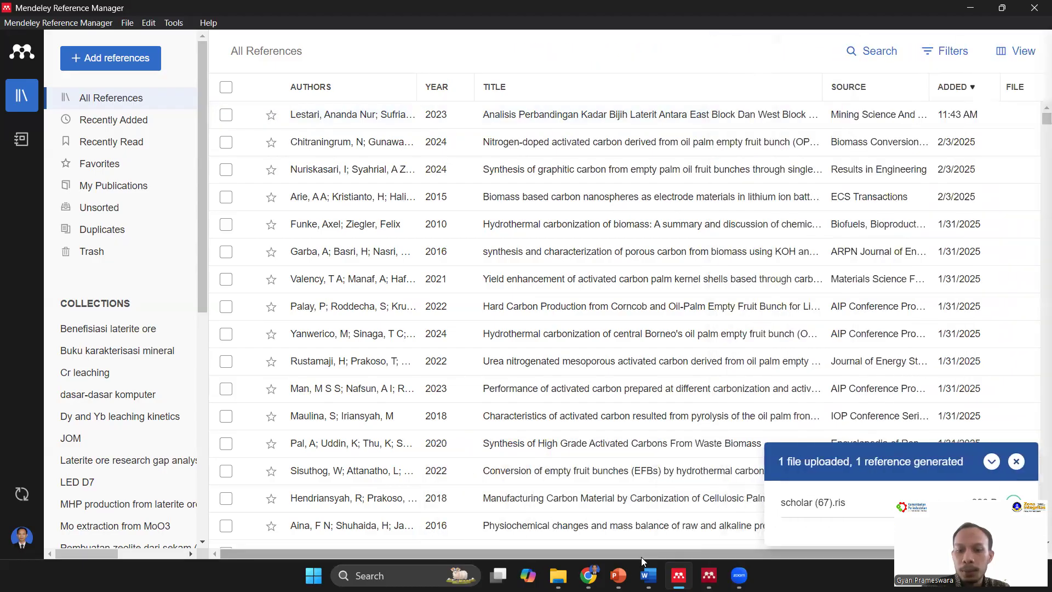
# Switch to the Google Scholar results in Chrome, dismiss the citation window and open "Kinetika Leaching Ni dan Fe dari Bijih Laterit Tipe Limonite Morowali" in a new tab.
pyautogui.moveTo(588, 575)
pyautogui.click(587, 509)
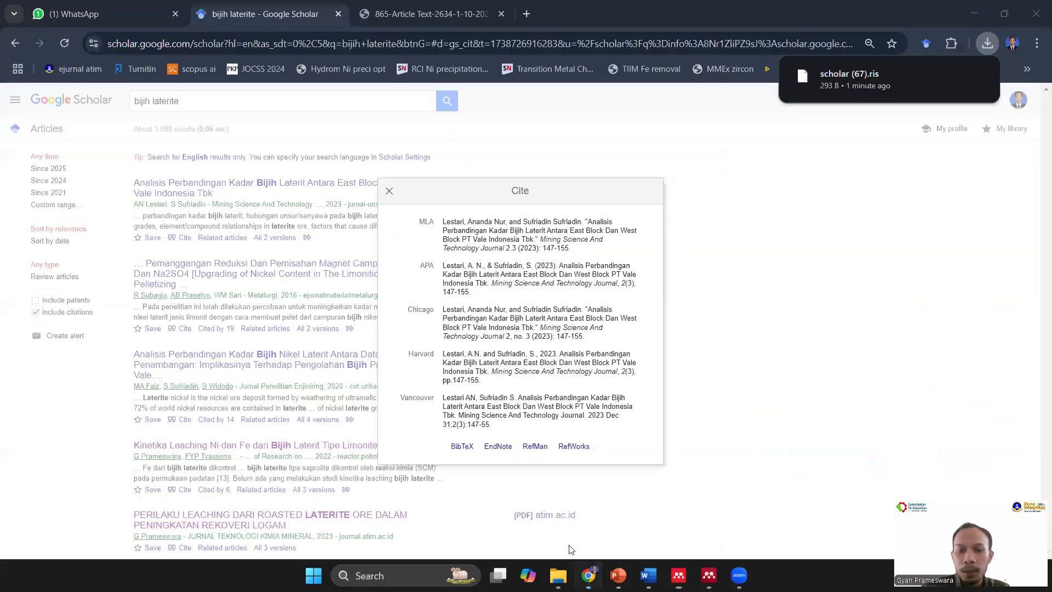
pyautogui.click(751, 431)
pyautogui.scroll(-1, 572, 377)
pyautogui.scroll(-1, 453, 371)
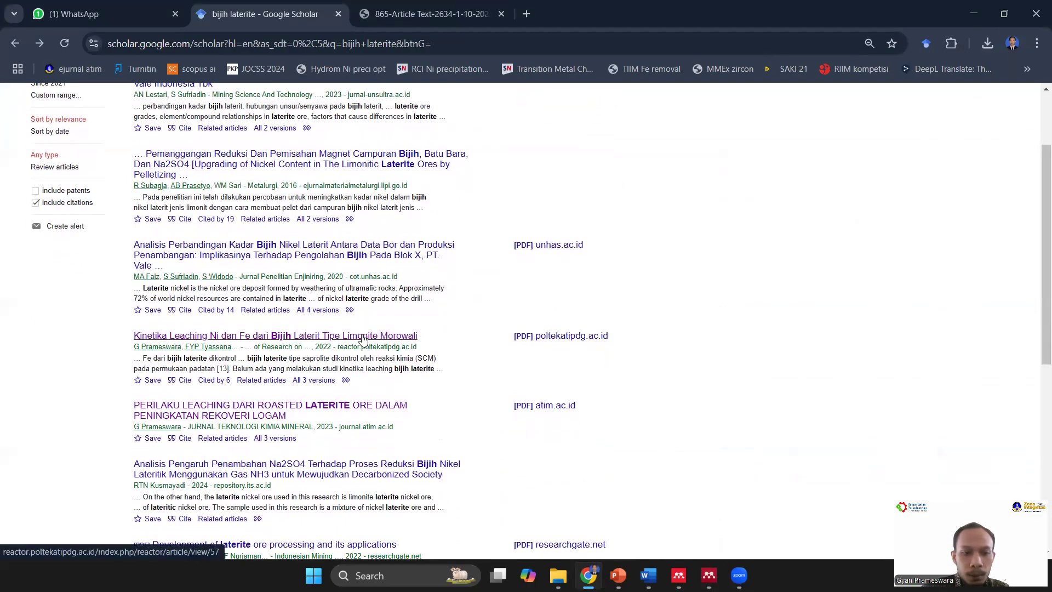
pyautogui.scroll(-1, 362, 338)
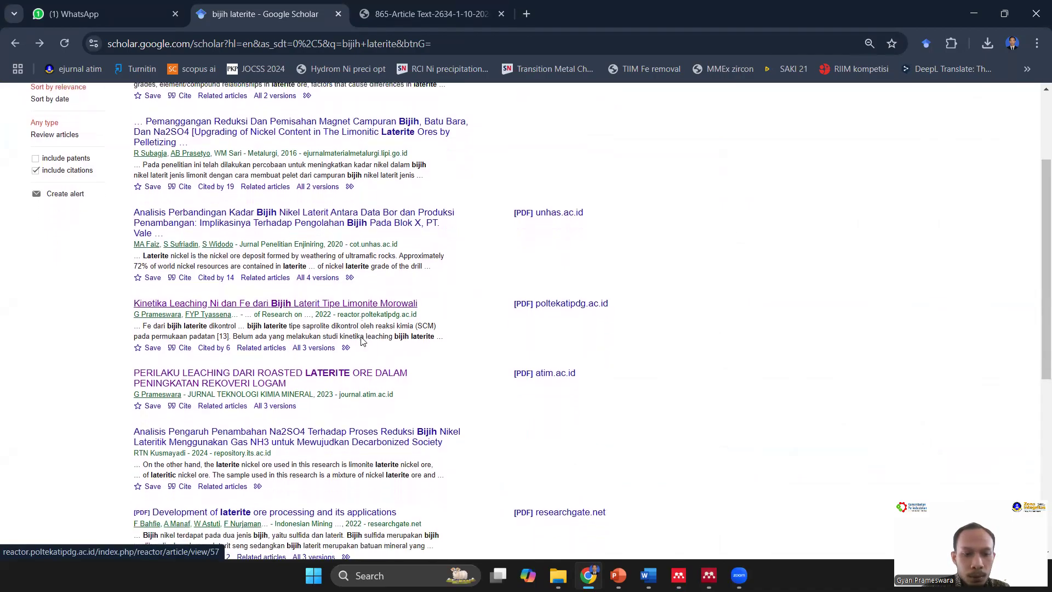
pyautogui.middleClick(305, 291)
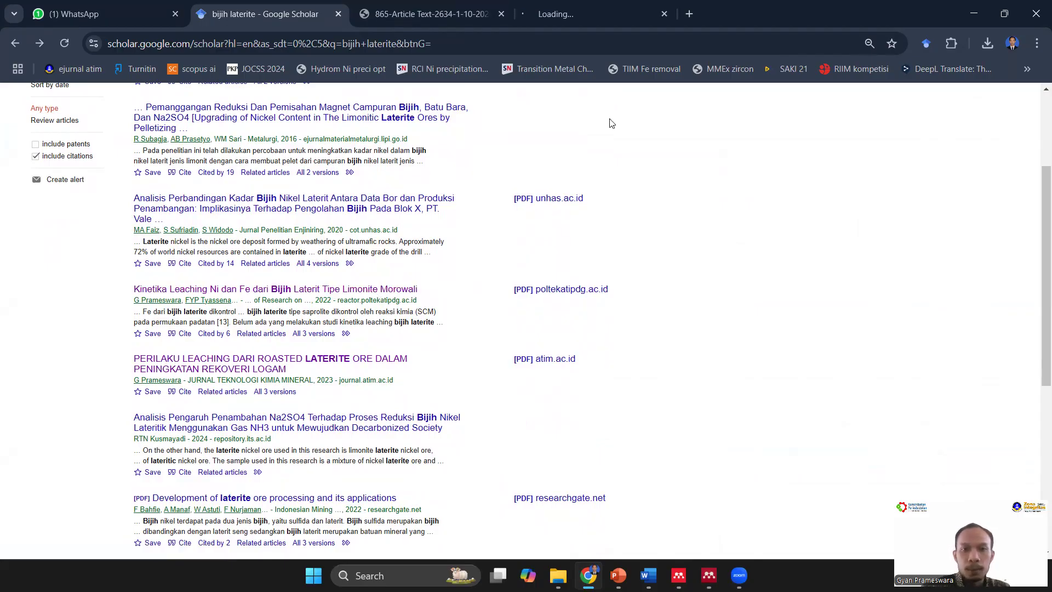
pyautogui.click(545, 11)
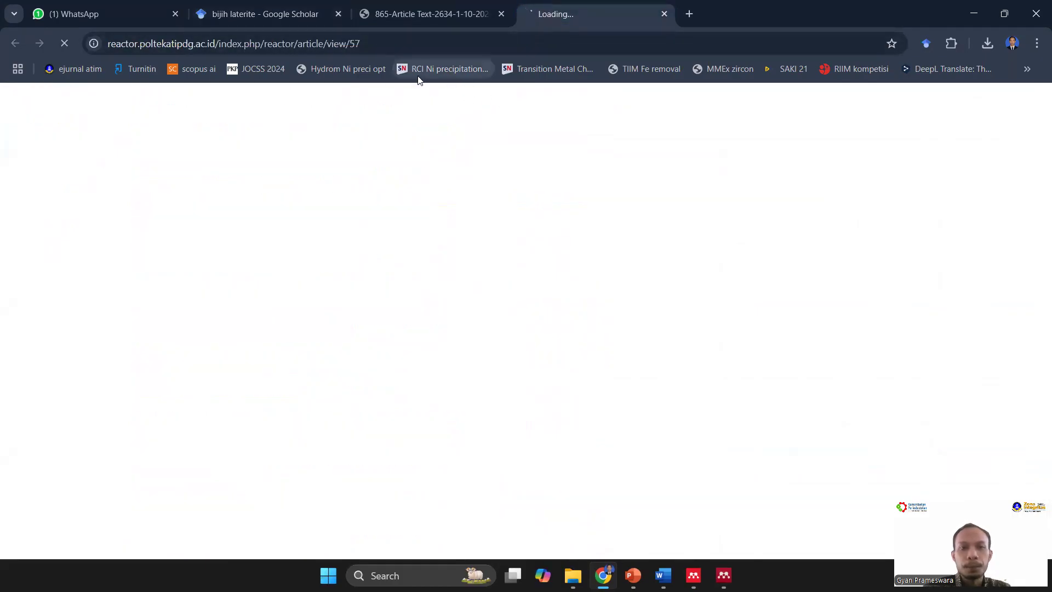
pyautogui.click(305, 12)
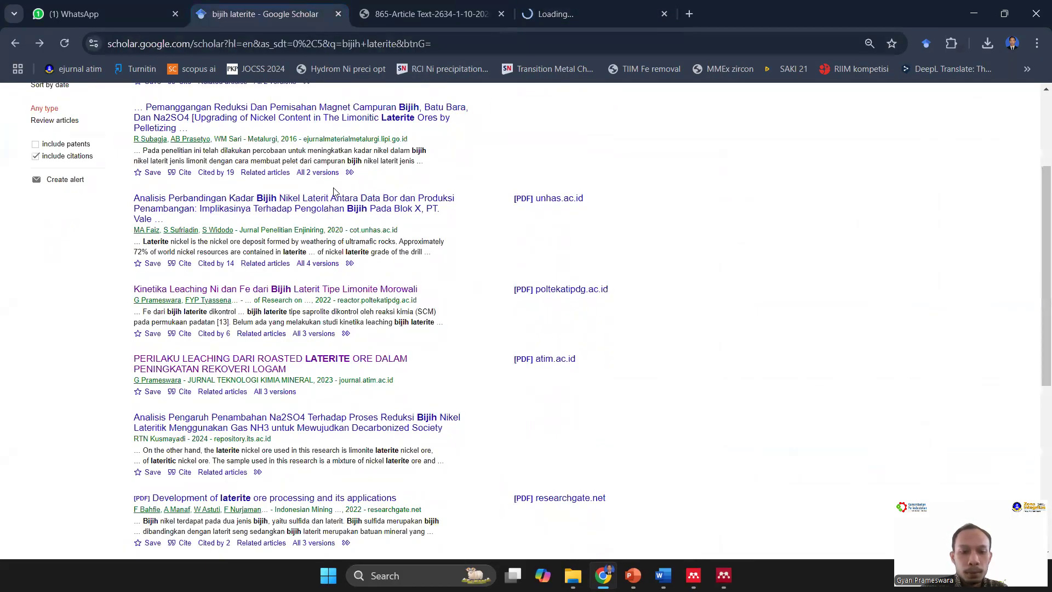
pyautogui.scroll(-3, 392, 303)
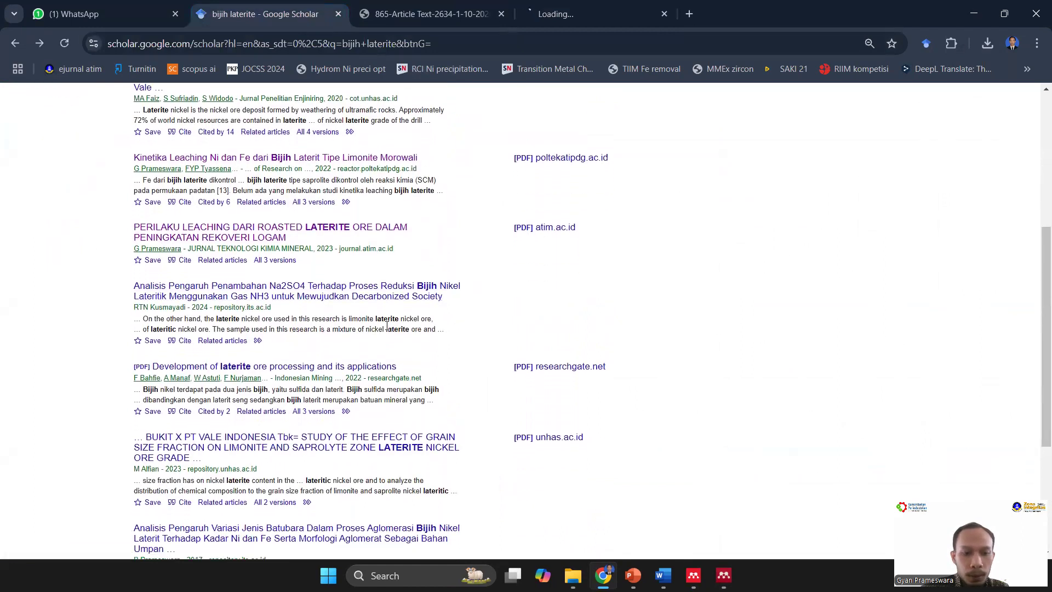
pyautogui.scroll(-2, 411, 287)
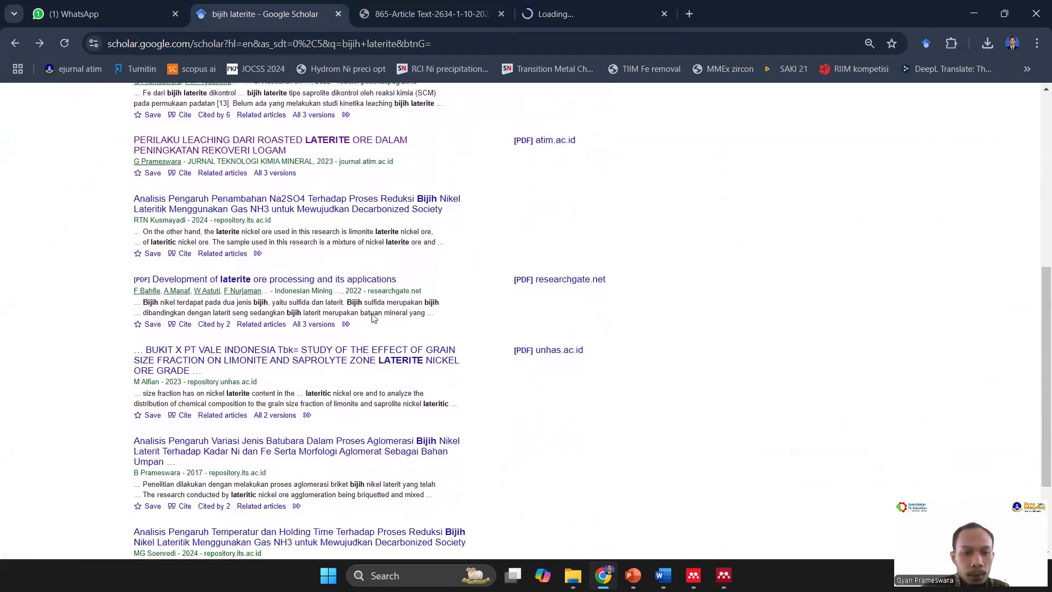
pyautogui.scroll(-1, 383, 301)
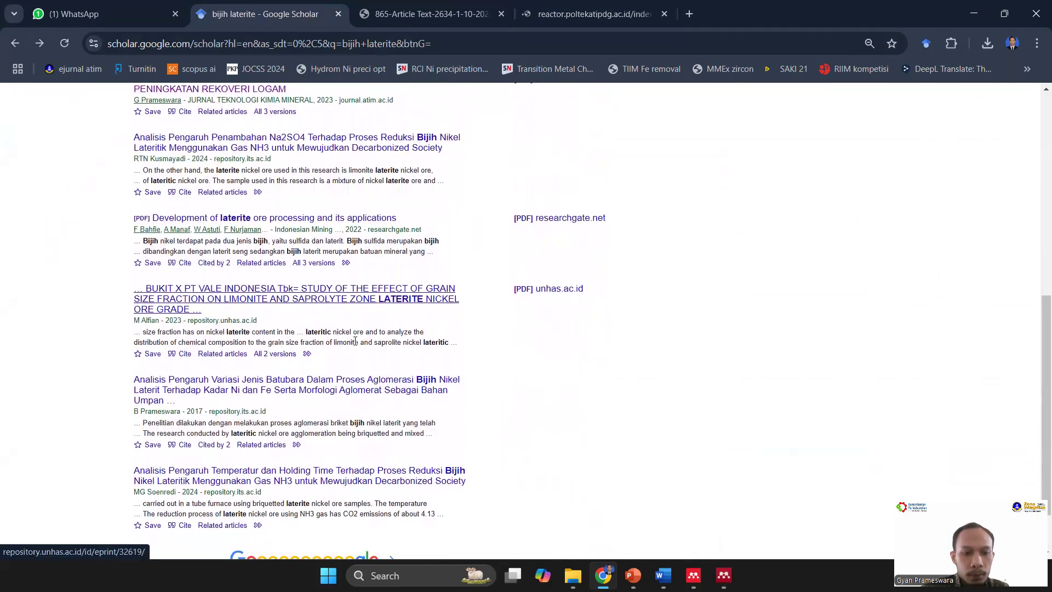
# Examine the abstract, keywords and reference list on the "Kinetika Leaching Ni dan Fe" article page of the REACTOR journal.
pyautogui.click(529, 6)
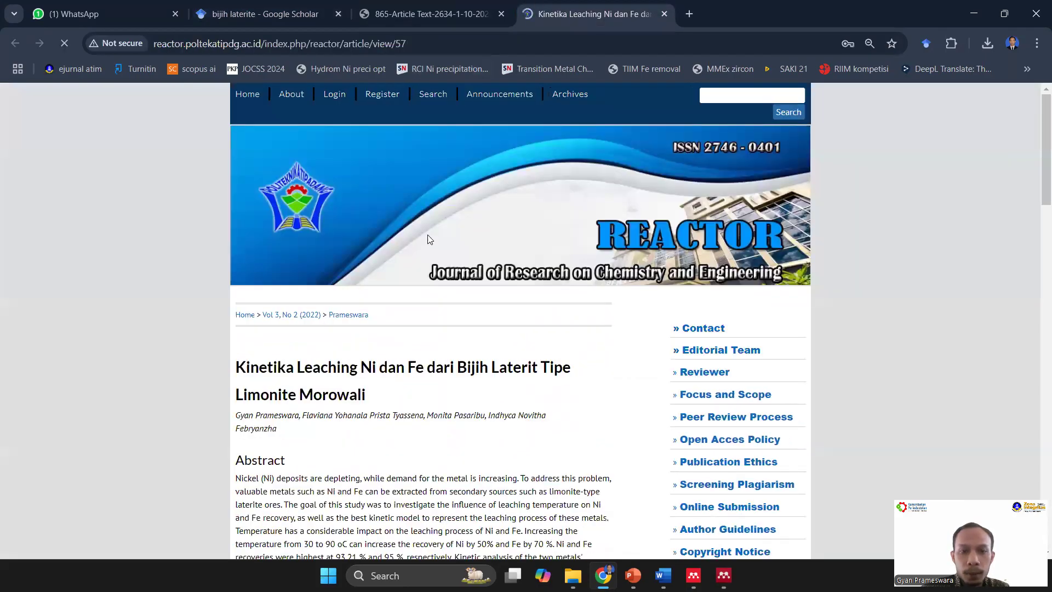
pyautogui.scroll(-2, 390, 323)
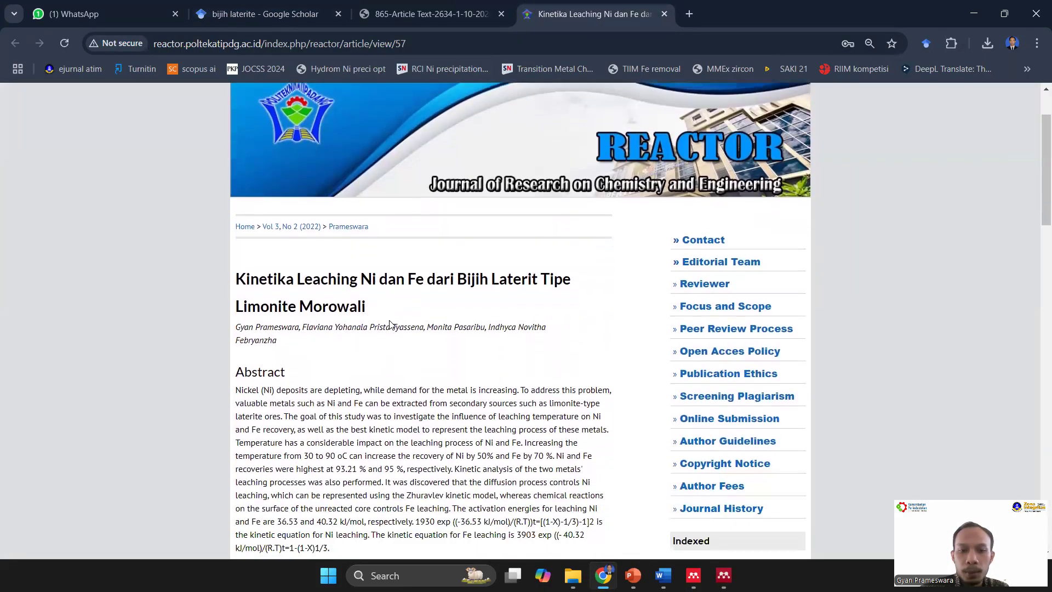
pyautogui.scroll(-4, 390, 324)
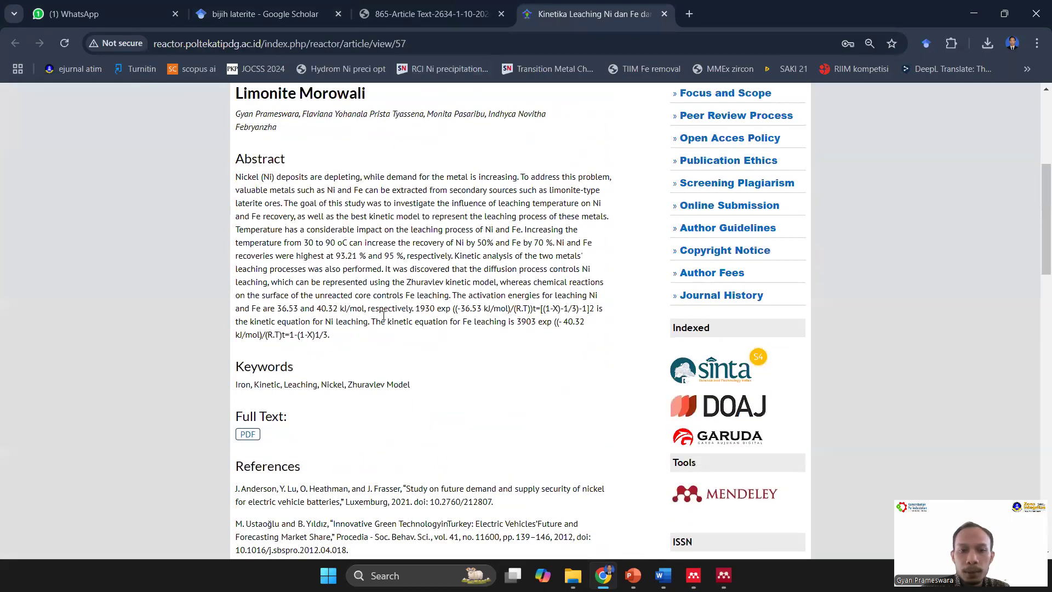
pyautogui.scroll(1, 383, 315)
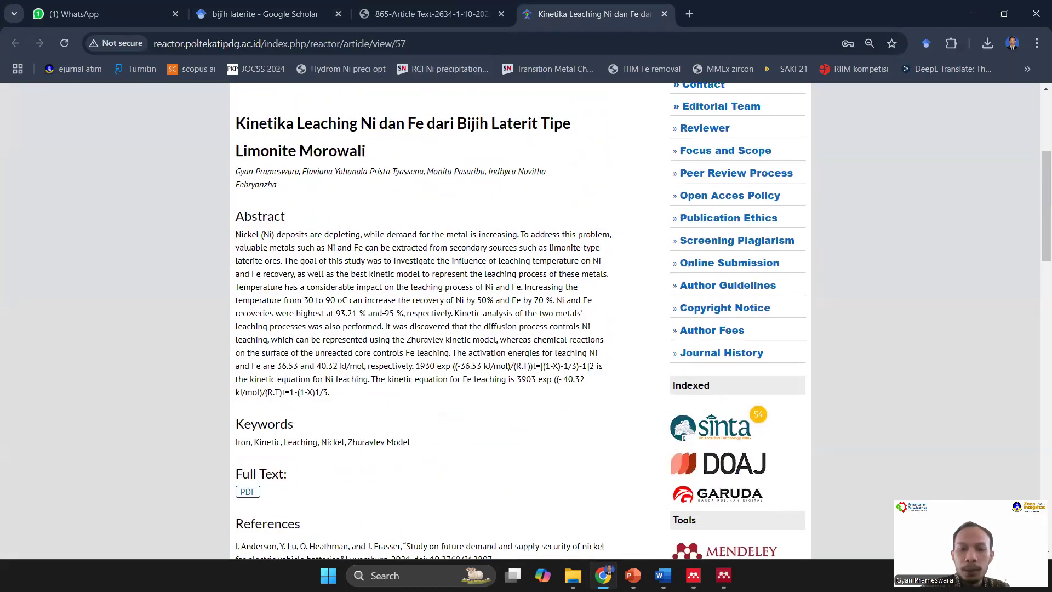
pyautogui.scroll(-1, 386, 323)
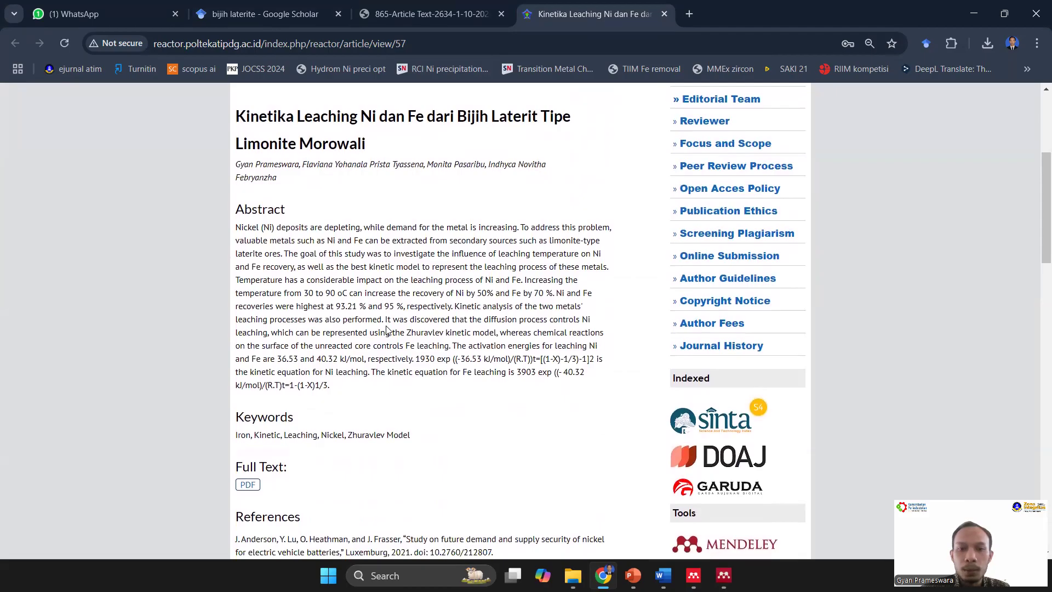
pyautogui.scroll(-1, 387, 329)
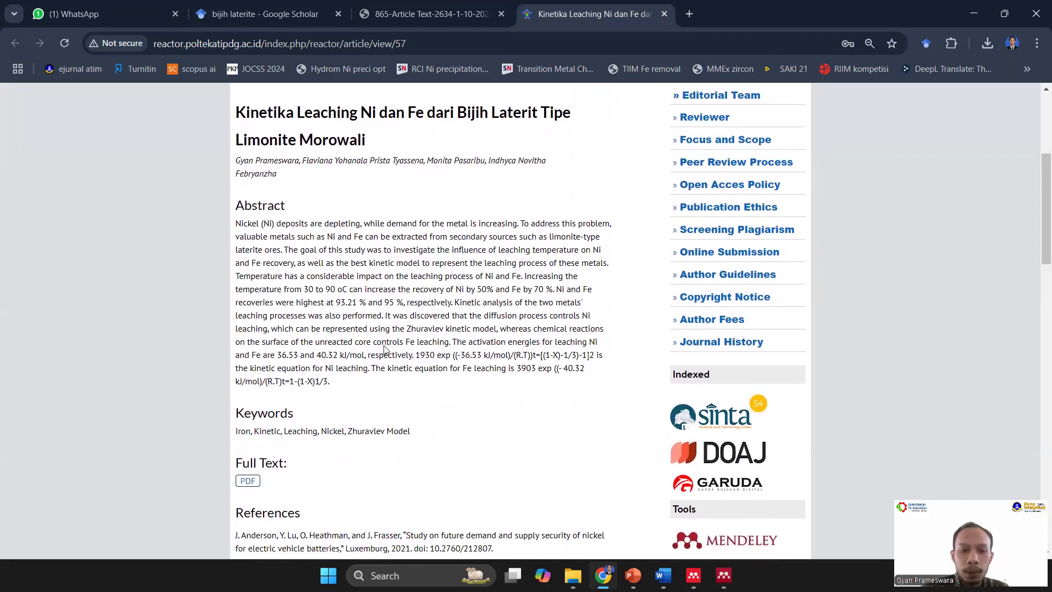
pyautogui.scroll(-2, 386, 345)
pyautogui.scroll(3, 384, 346)
pyautogui.scroll(-6, 384, 346)
pyautogui.scroll(-3, 384, 351)
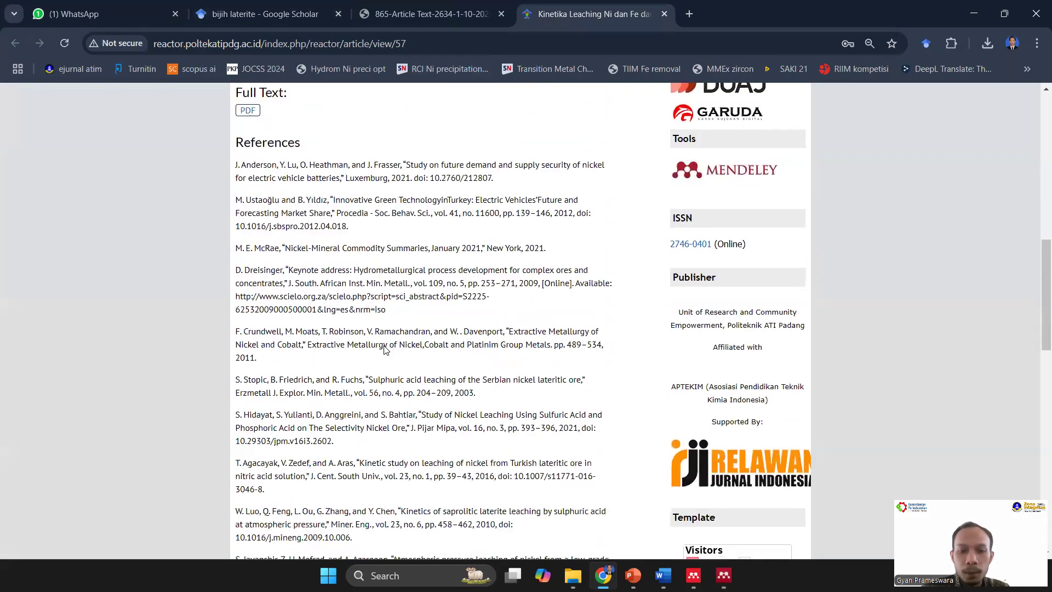
pyautogui.scroll(5, 383, 345)
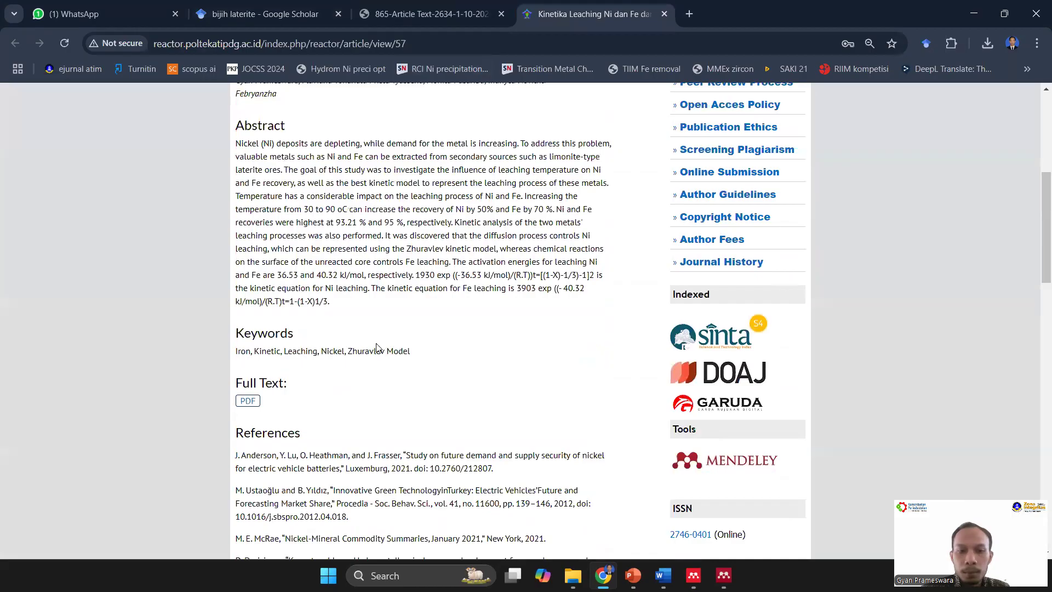
pyautogui.scroll(4, 376, 346)
pyautogui.scroll(-4, 362, 356)
pyautogui.scroll(-1, 362, 355)
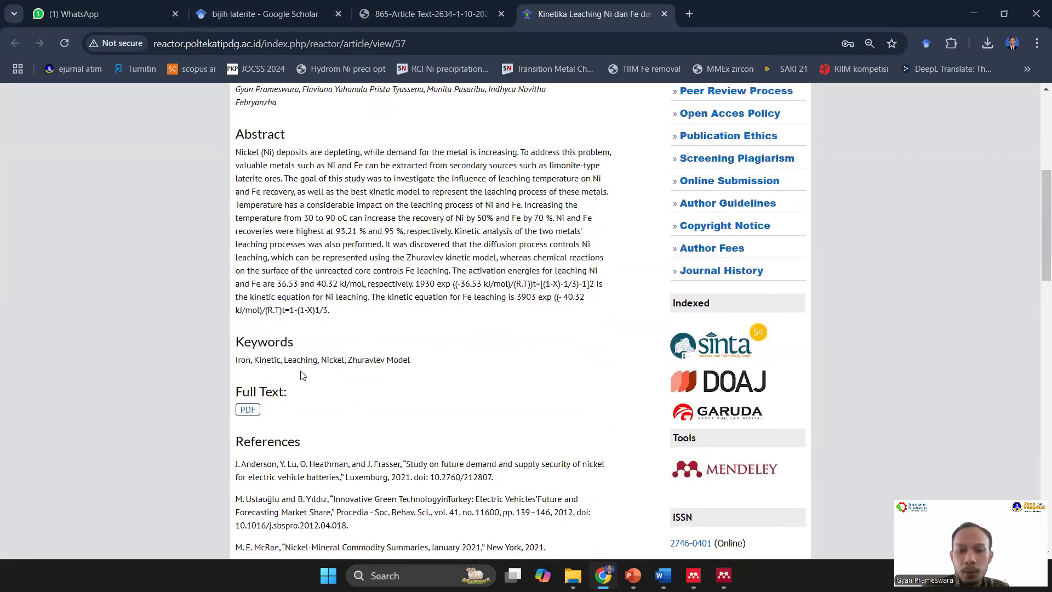
pyautogui.scroll(-10, 303, 376)
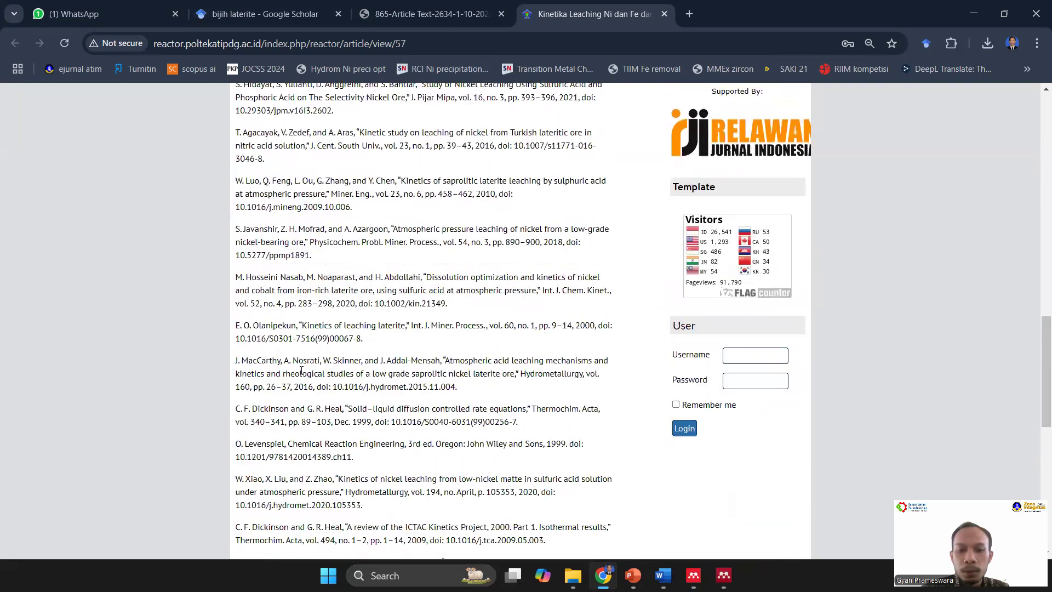
pyautogui.scroll(-5, 301, 370)
pyautogui.scroll(-3, 280, 339)
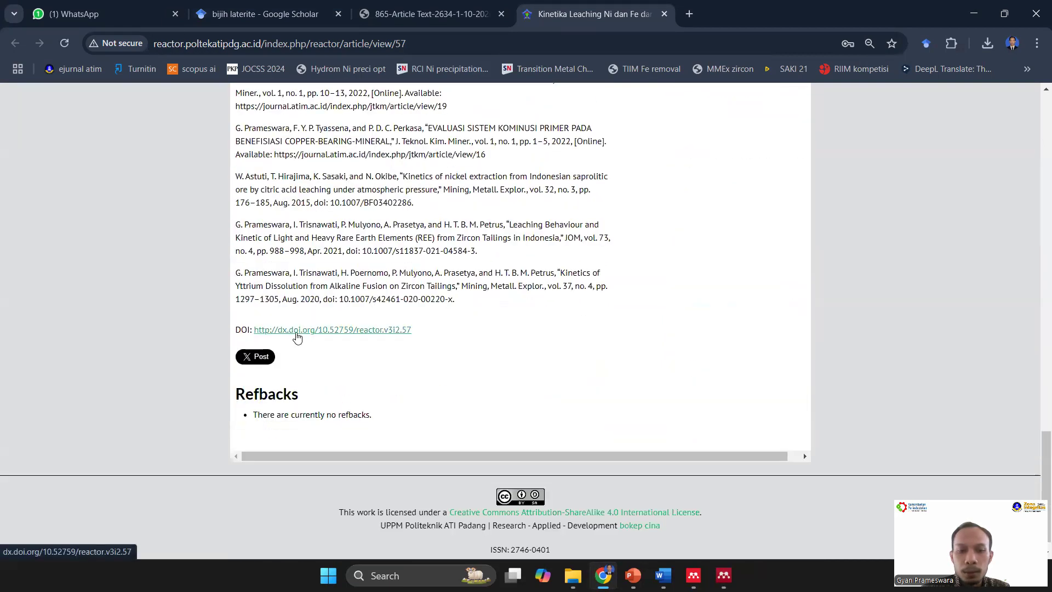
pyautogui.moveTo(411, 331); pyautogui.dragTo(255, 335)
pyautogui.hotkey('ctrl', 'c')
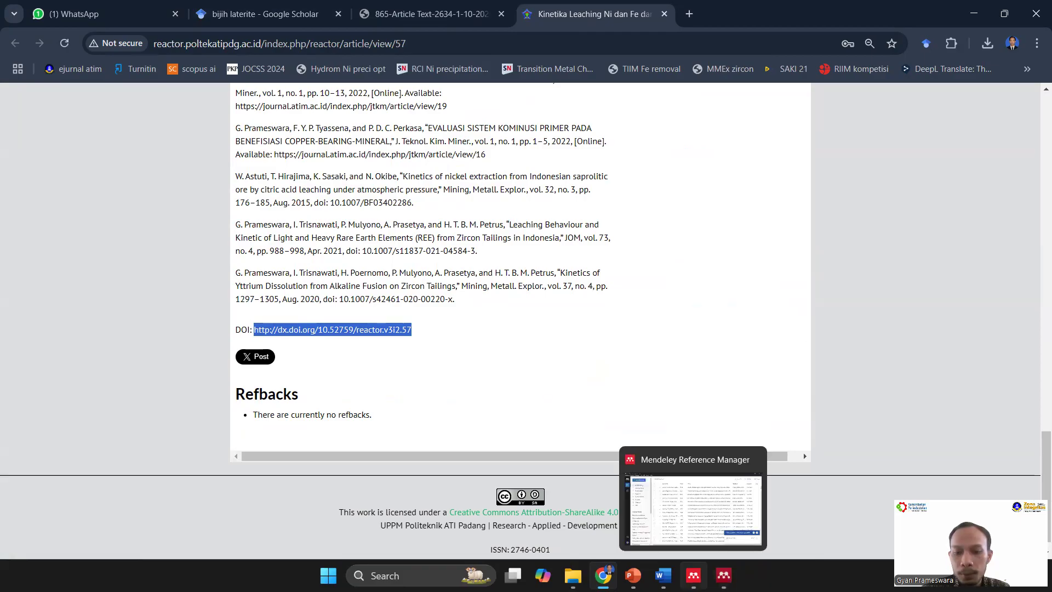
pyautogui.click(724, 574)
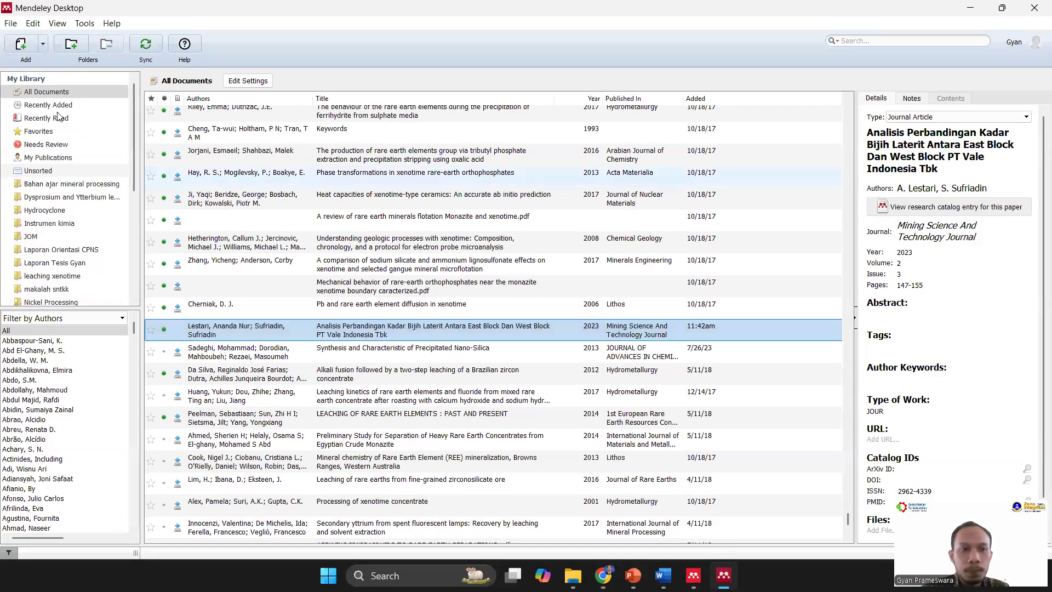
pyautogui.click(42, 44)
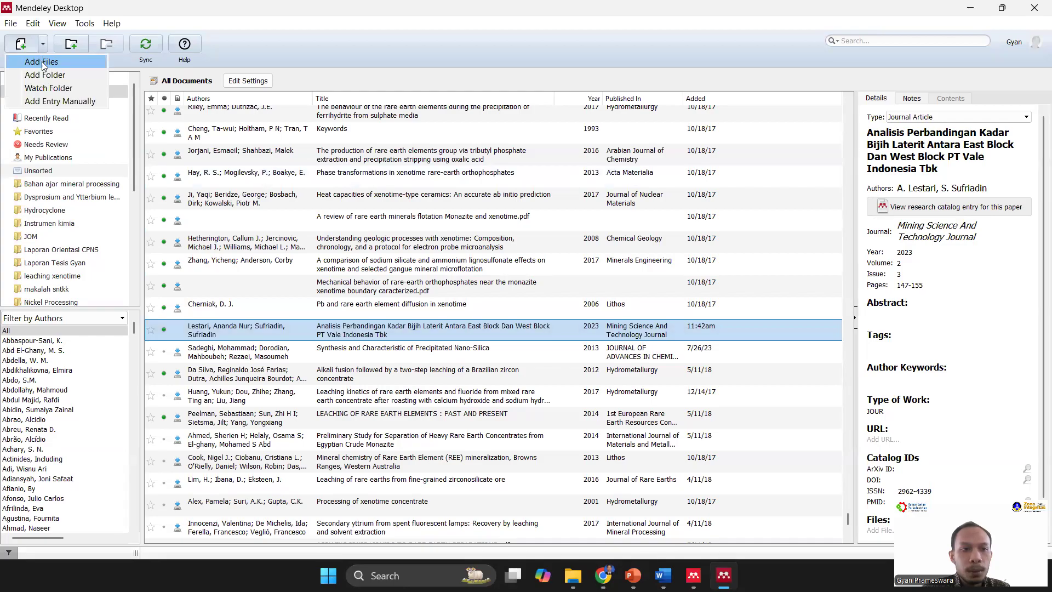
pyautogui.click(57, 101)
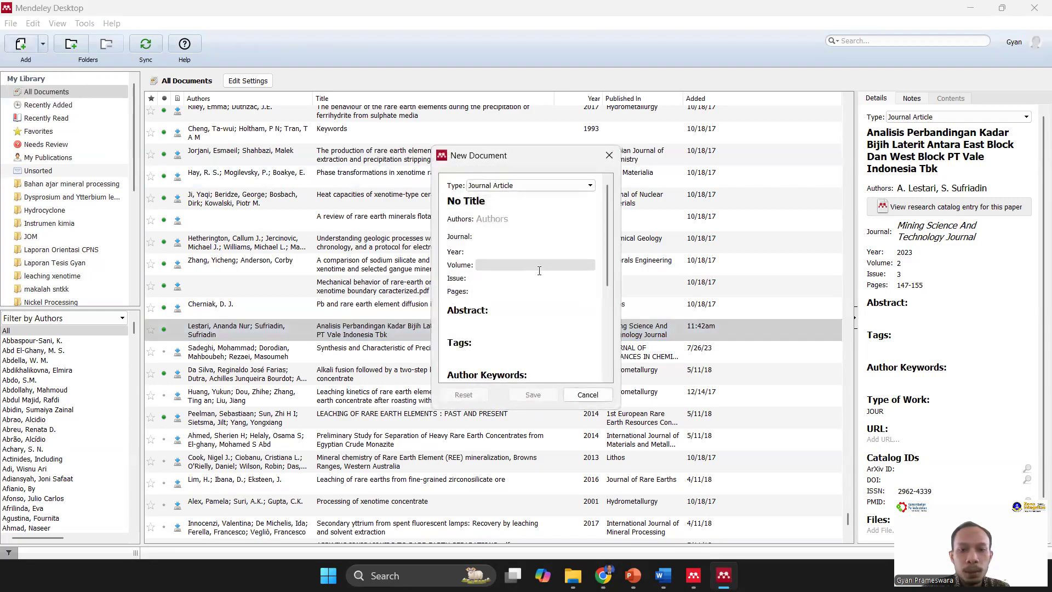
pyautogui.scroll(-3, 548, 274)
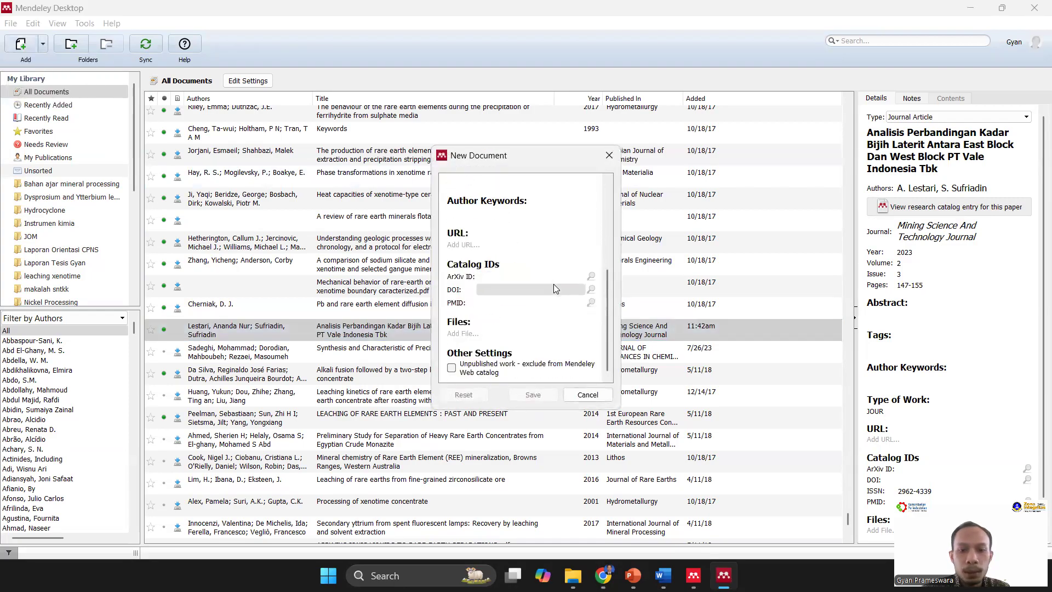
pyautogui.click(487, 290)
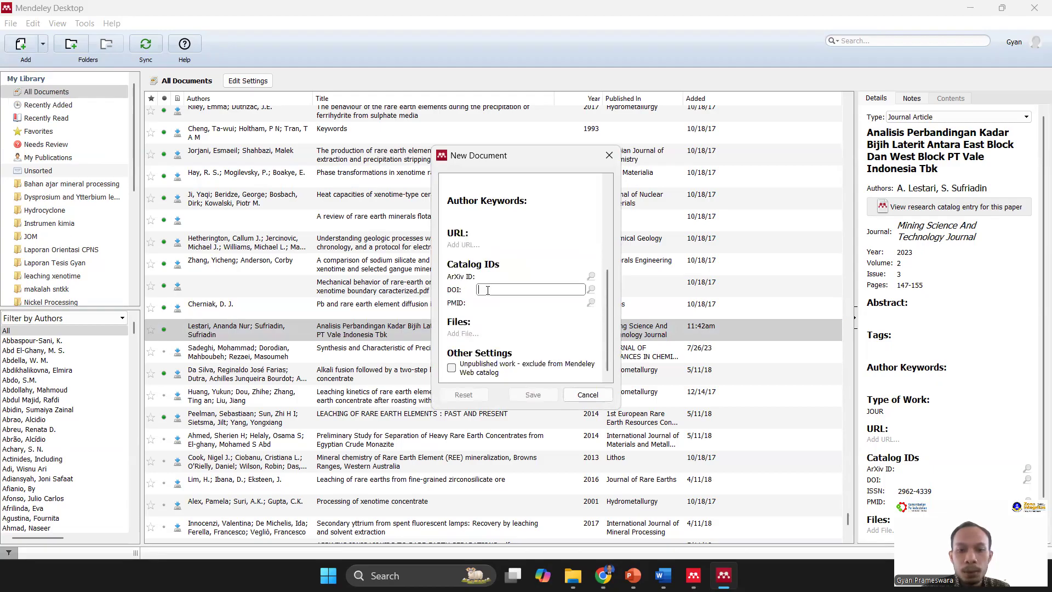
pyautogui.hotkey('ctrl', 'v')
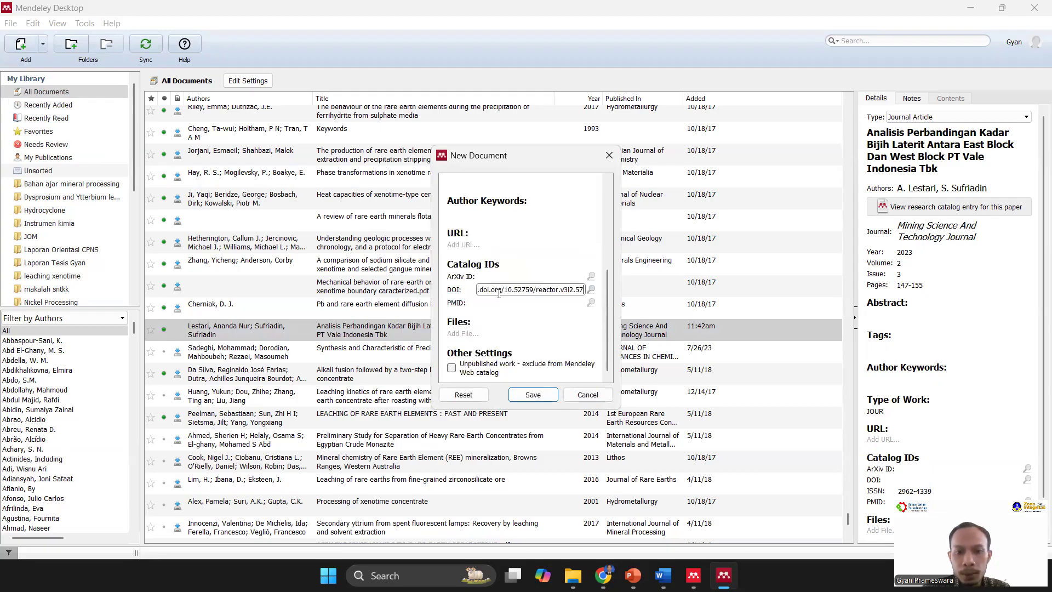
pyautogui.click(592, 290)
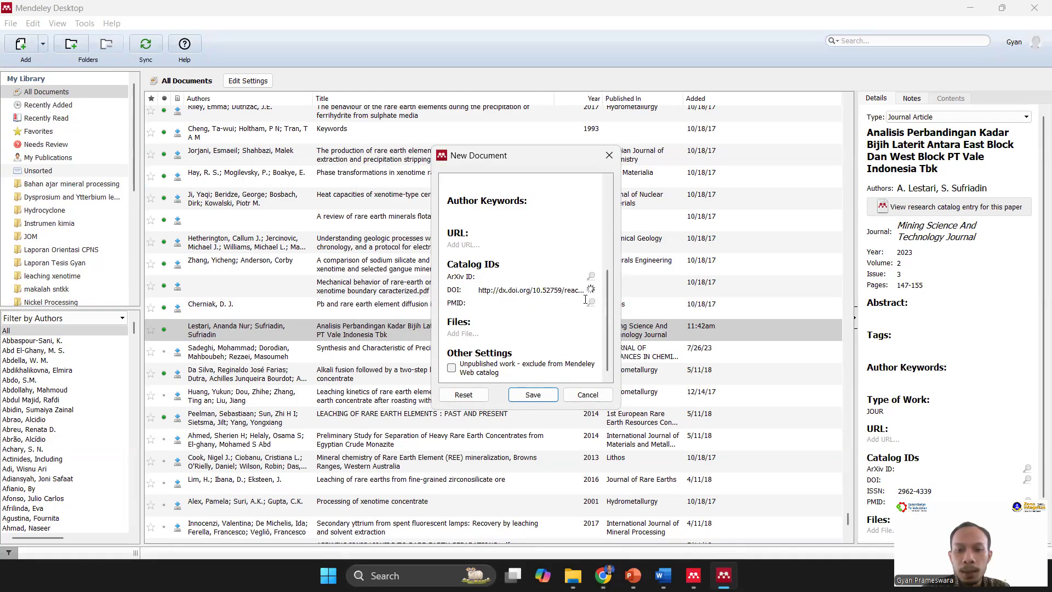
# Review the retrieved bibliographic details of the "Kinetika Leaching Ni dan Fe" entry and save it to the library.
pyautogui.scroll(5, 558, 300)
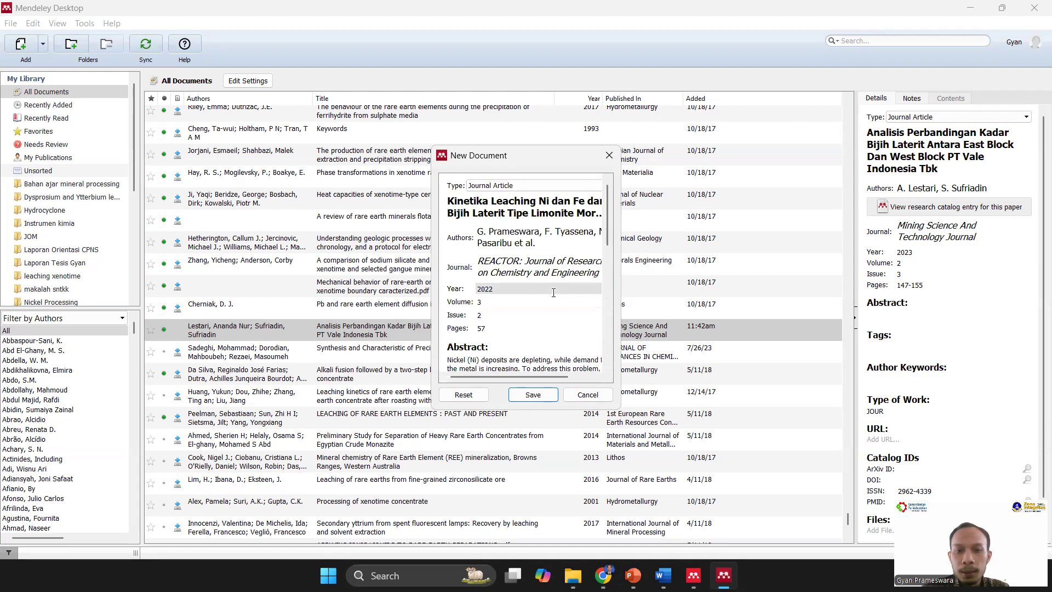
pyautogui.scroll(-2, 487, 237)
pyautogui.scroll(2, 487, 236)
pyautogui.scroll(-5, 491, 247)
pyautogui.scroll(-5, 493, 256)
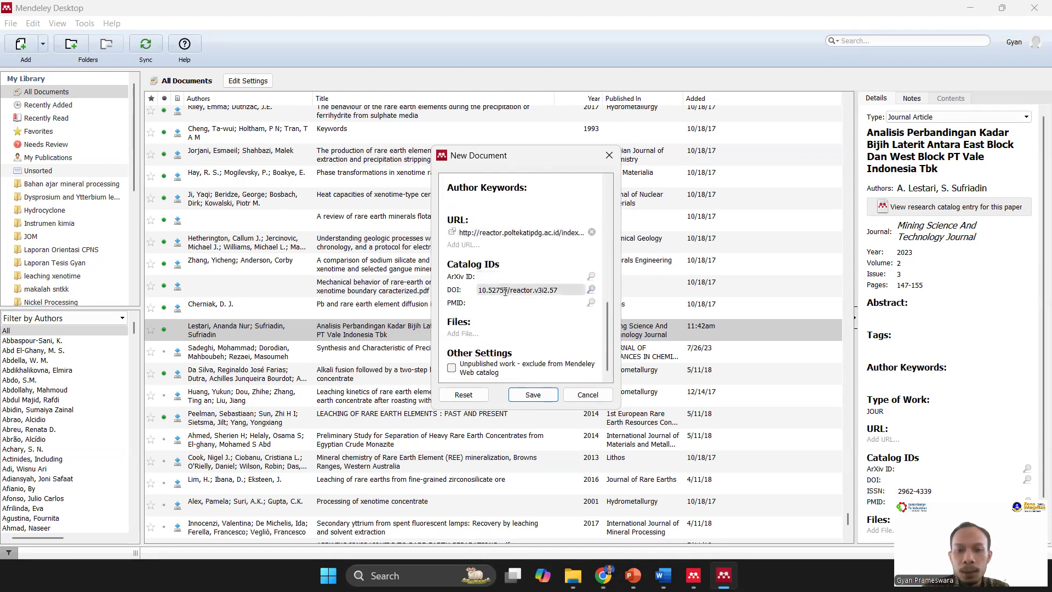
pyautogui.scroll(8, 497, 291)
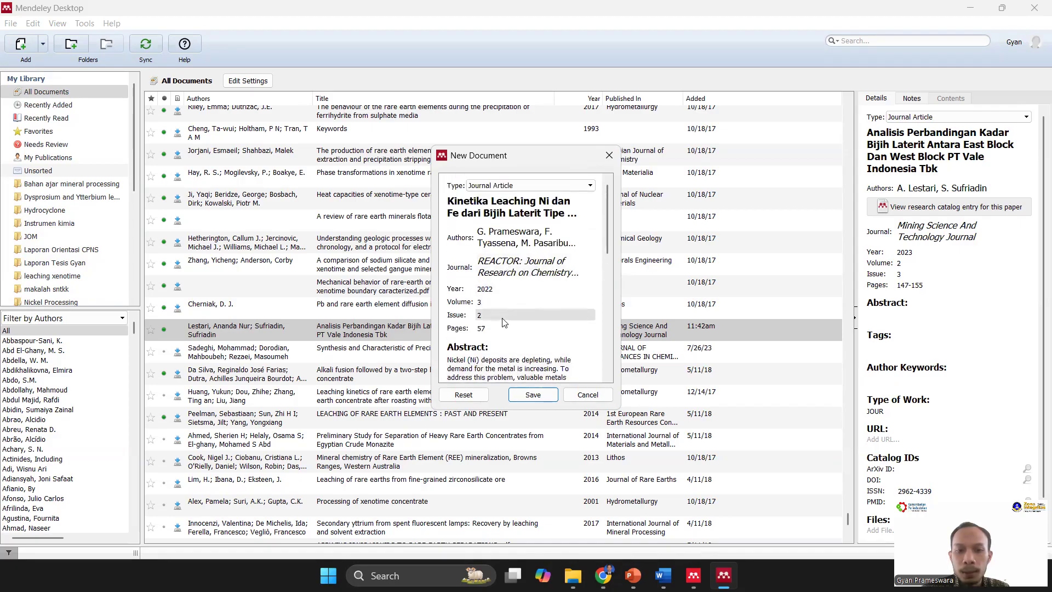
pyautogui.click(533, 395)
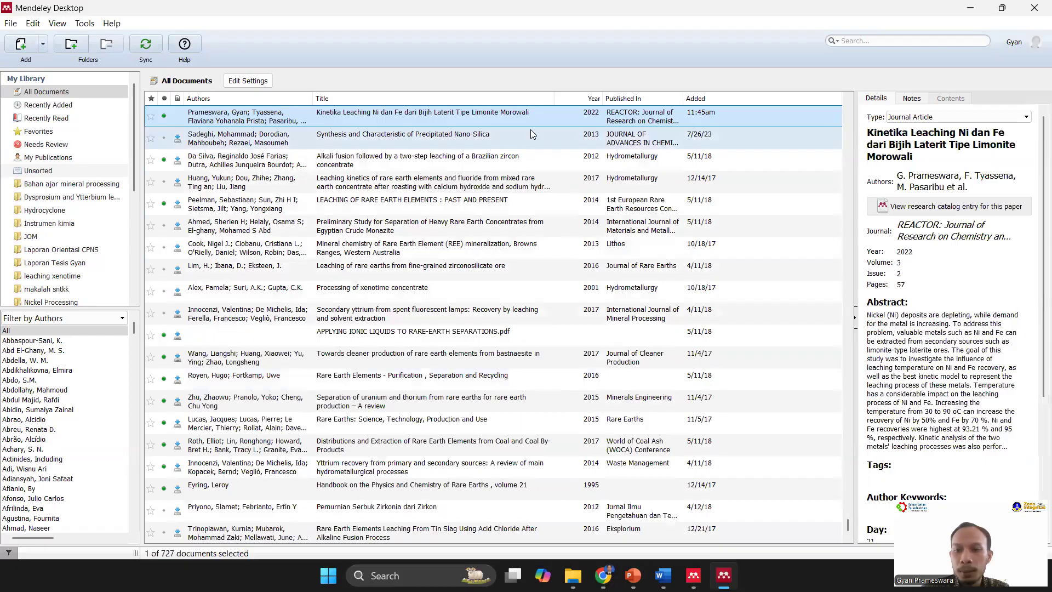
pyautogui.click(692, 575)
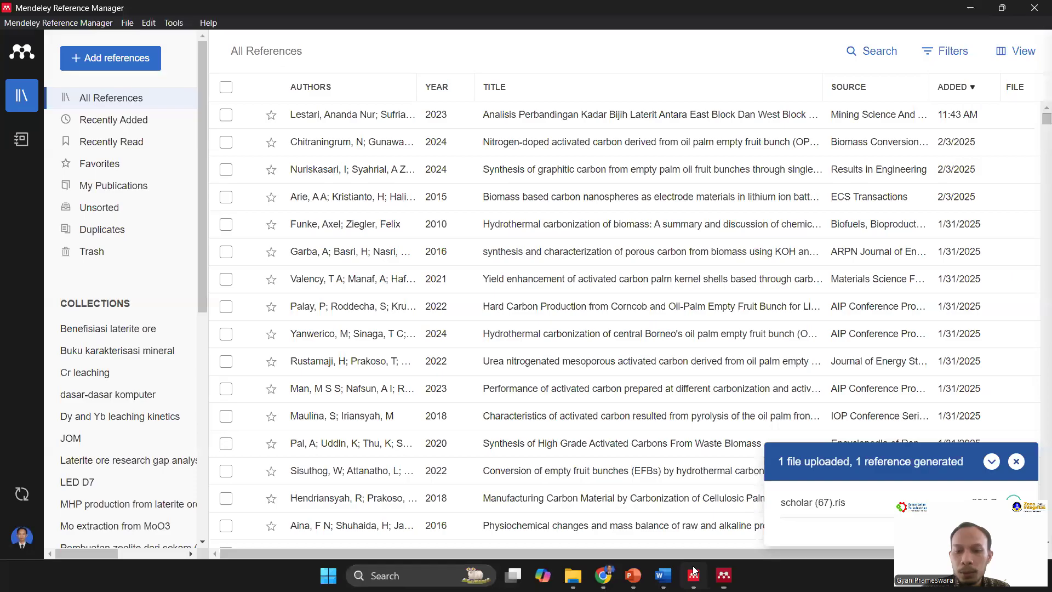
pyautogui.click(109, 58)
pyautogui.click(152, 255)
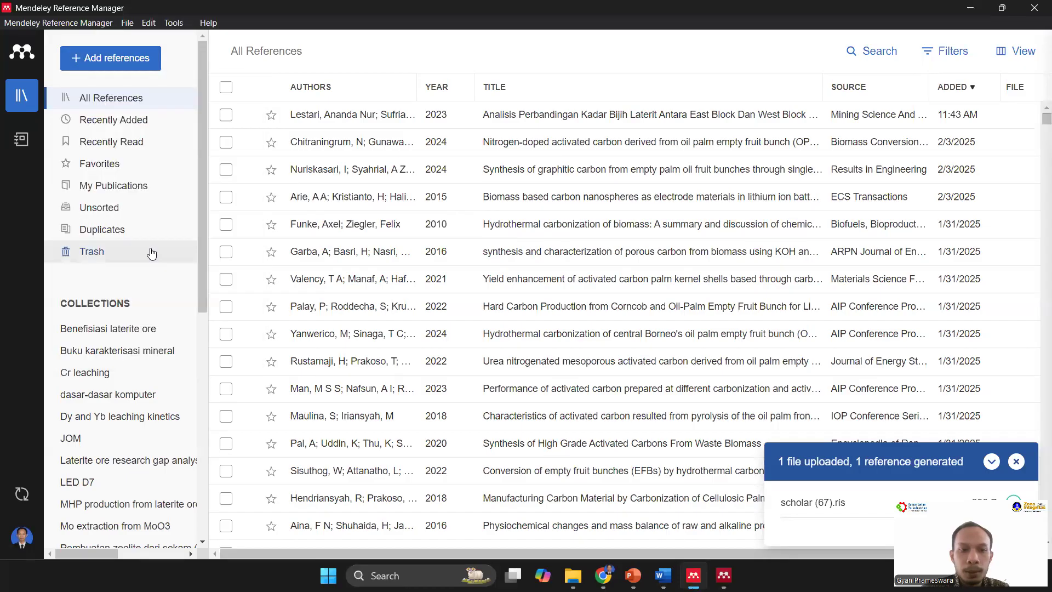
pyautogui.click(367, 121)
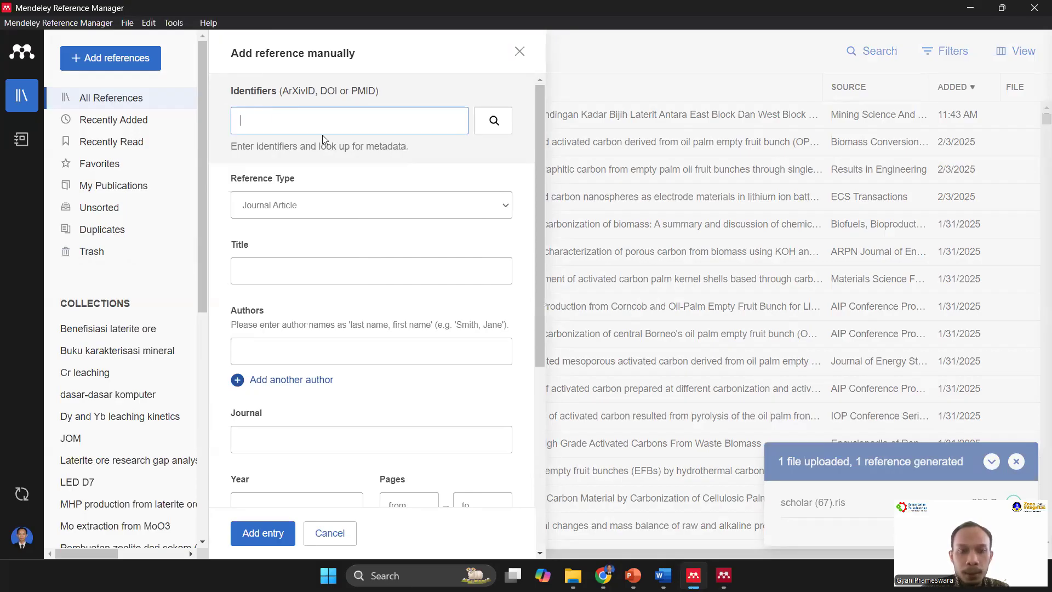
pyautogui.hotkey('ctrl', 'v')
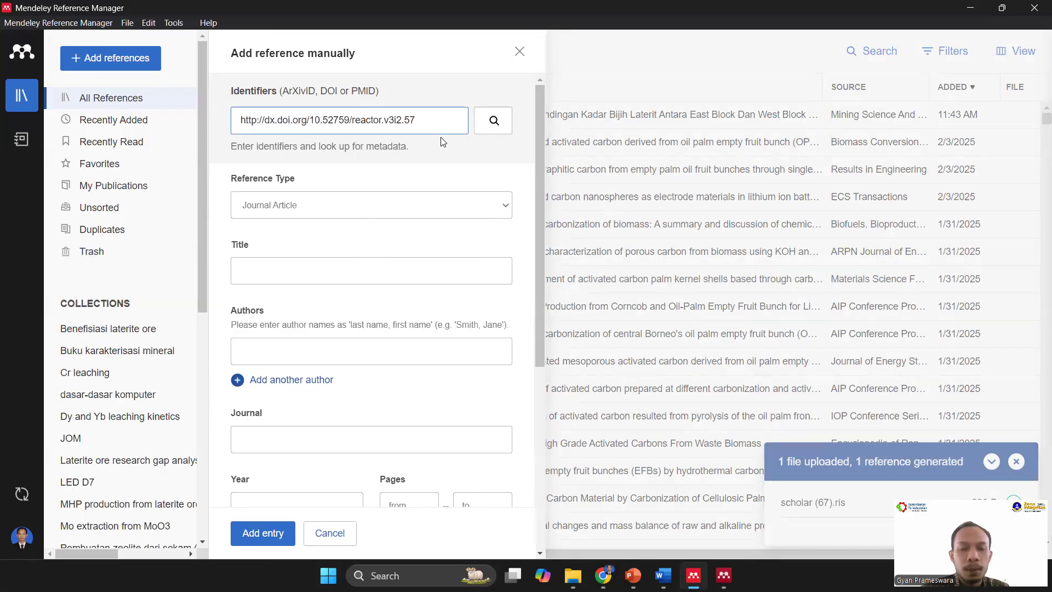
pyautogui.click(495, 125)
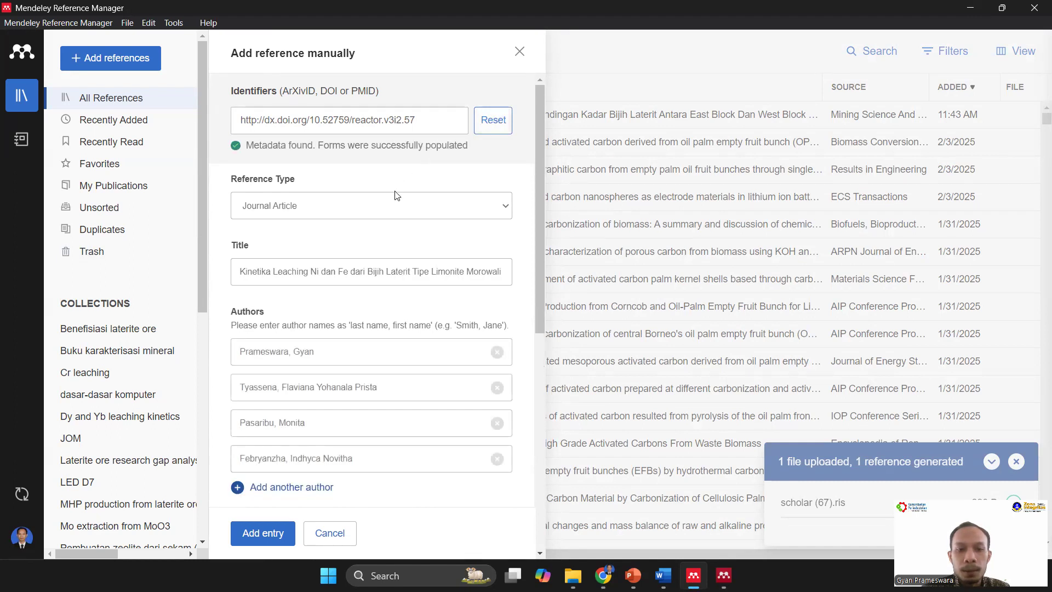
# Review the retrieved details of the "Kinetika Leaching Ni dan Fe" reference and add the entry to the library.
pyautogui.scroll(-5, 398, 251)
pyautogui.scroll(-2, 399, 250)
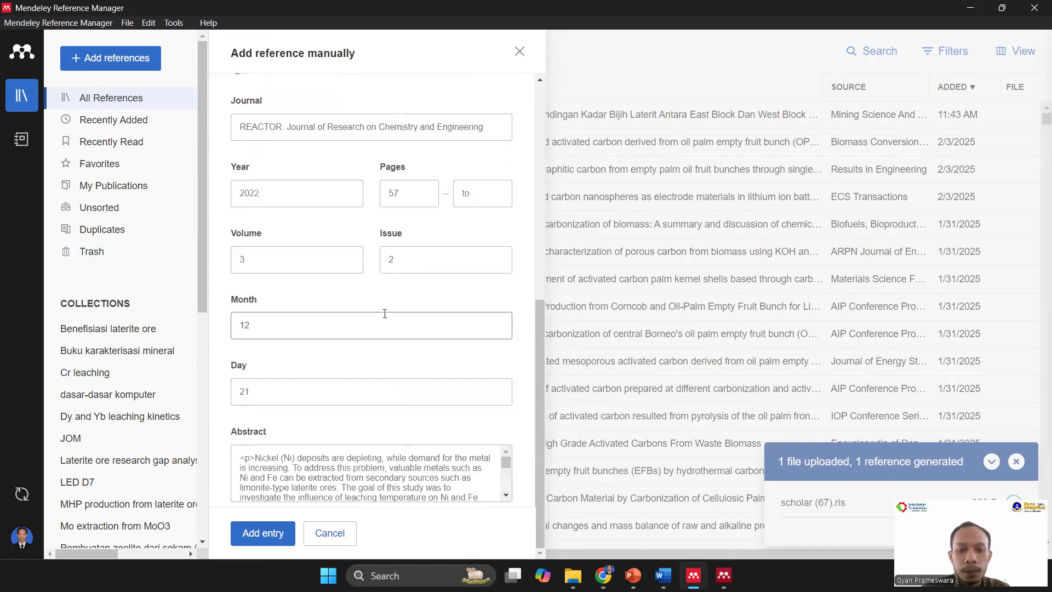
pyautogui.scroll(7, 384, 314)
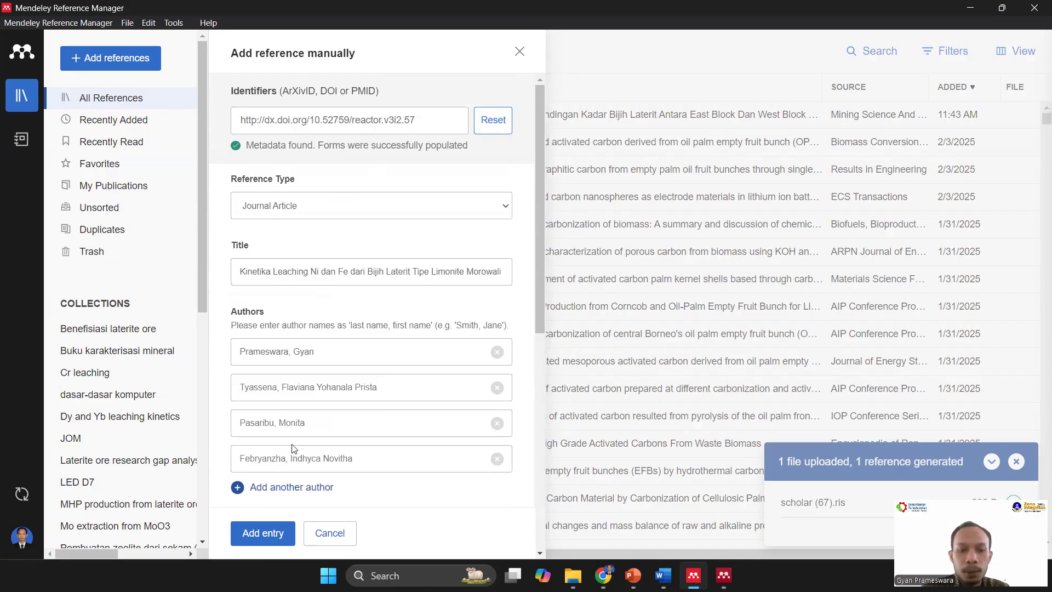
pyautogui.click(263, 532)
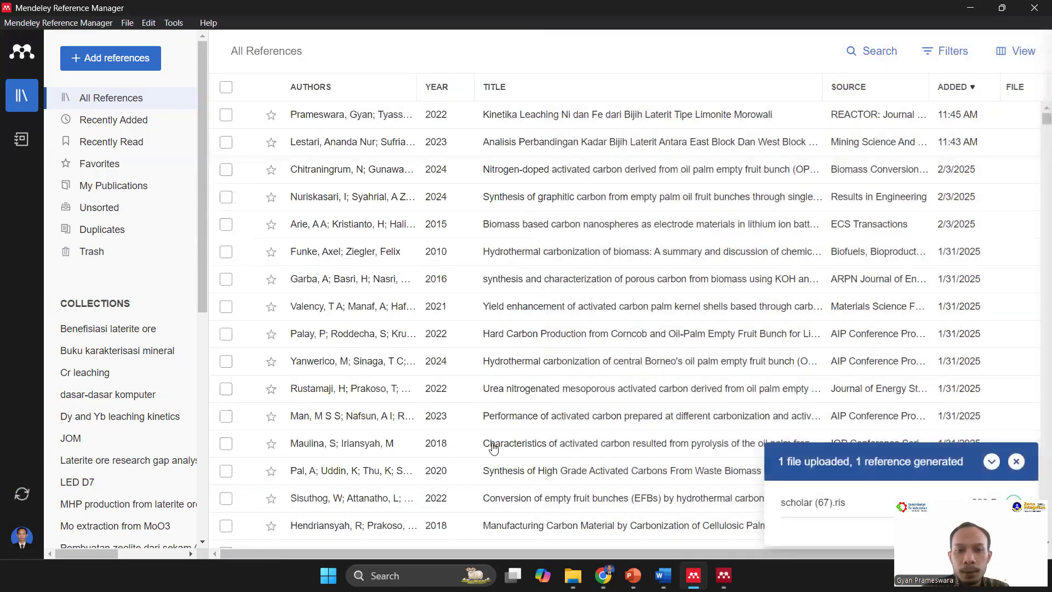
# Switch to the Word document "format laporan TA ATIM sesuai panduan 2020.docx", go to section A. Laterite Ore and close Mendeley Cite.
pyautogui.click(663, 575)
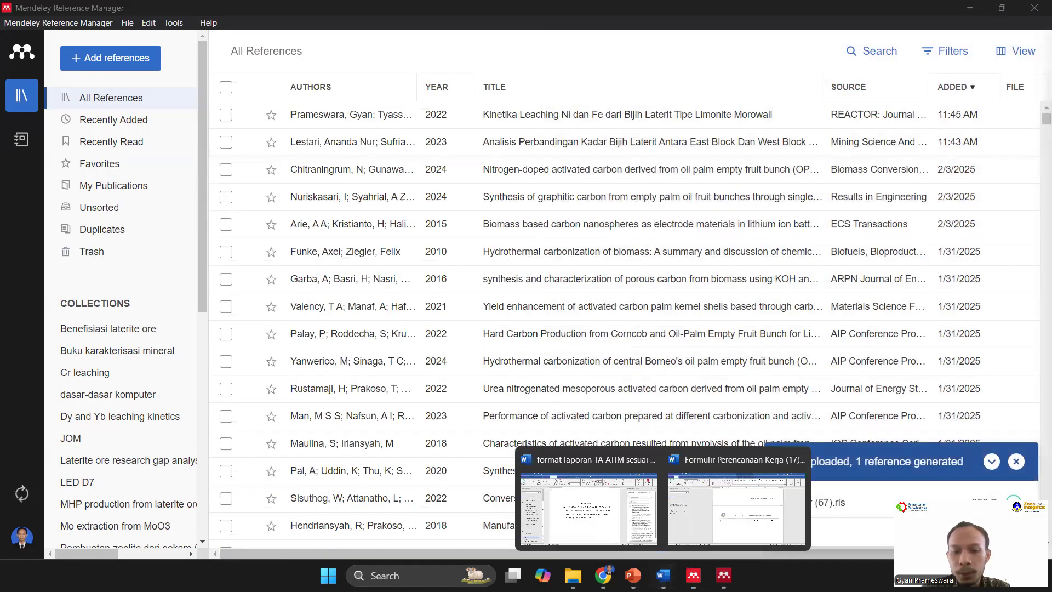
pyautogui.click(624, 518)
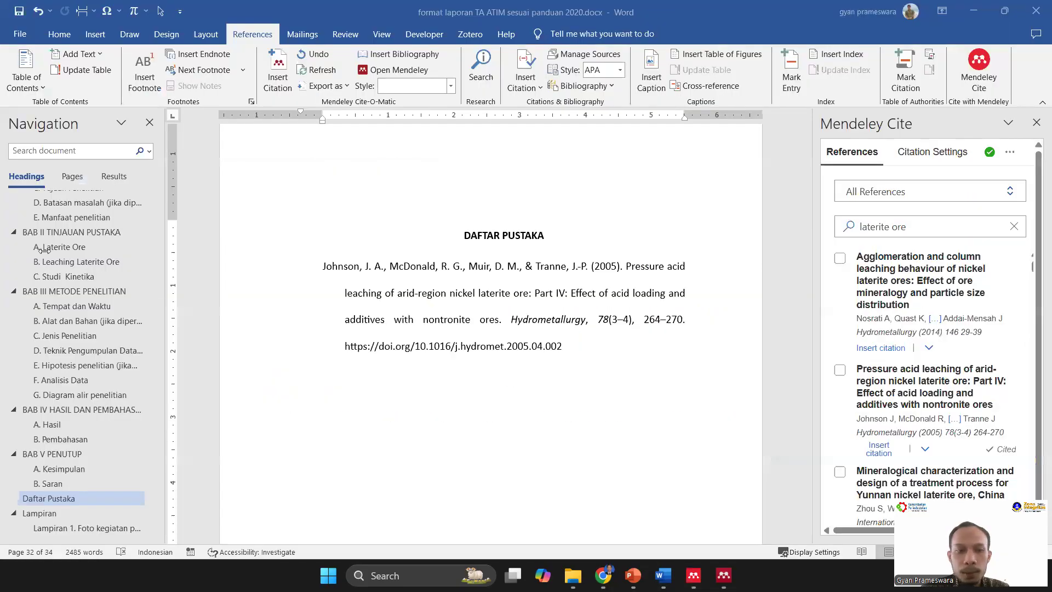
pyautogui.click(62, 247)
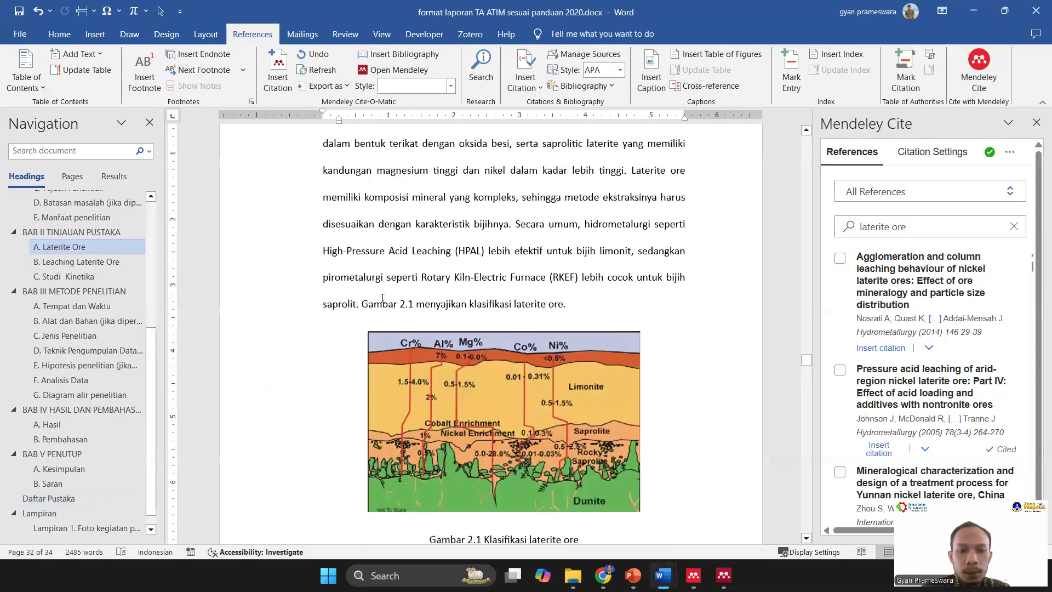
pyautogui.scroll(-1, 394, 302)
pyautogui.scroll(-1, 395, 302)
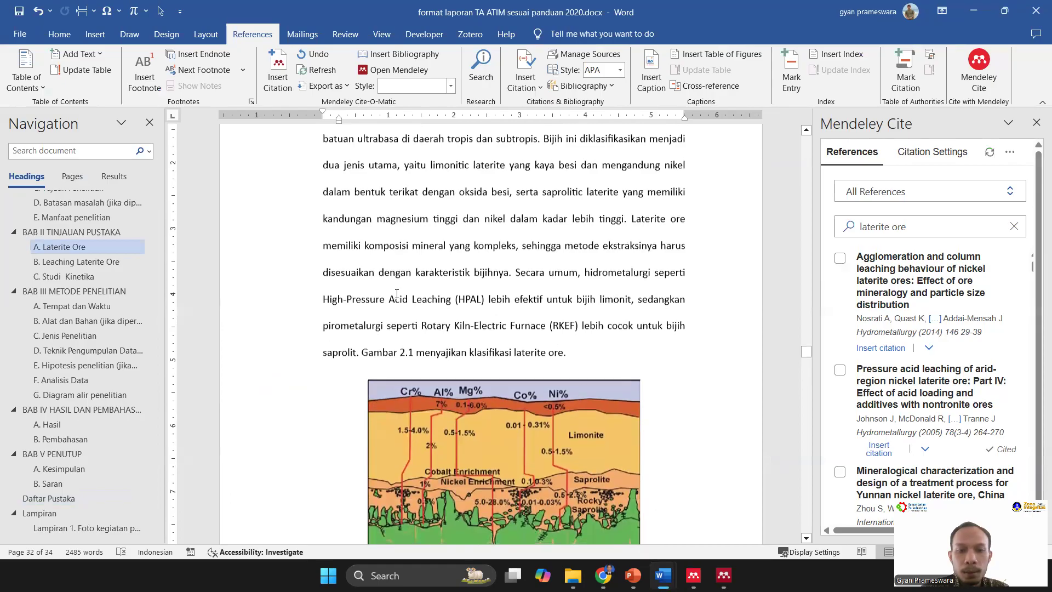
pyautogui.click(1036, 122)
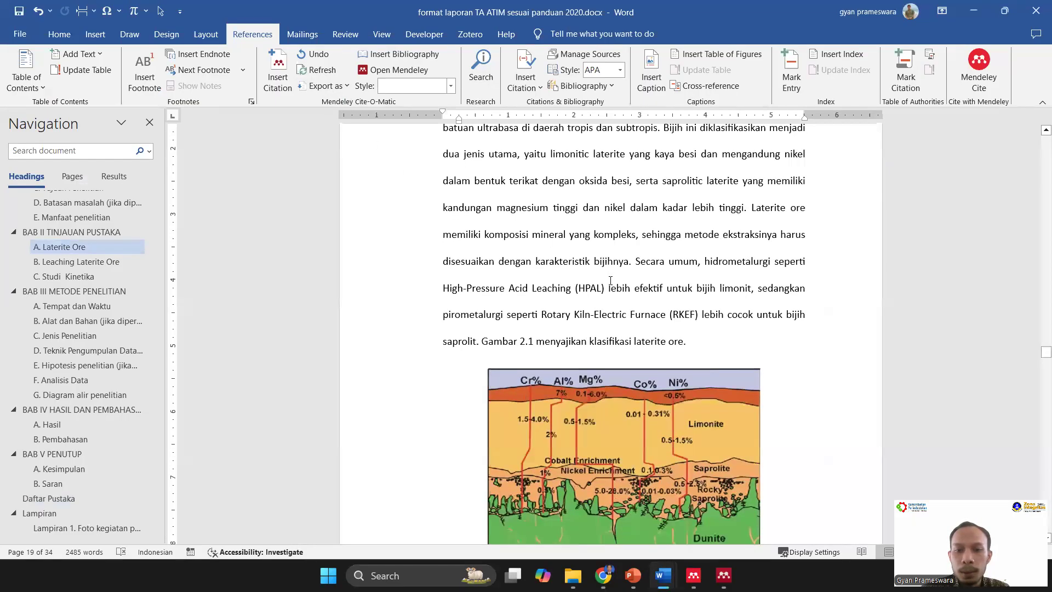
# Insert a Mendeley Desktop citation of "Kinetika Leaching Ni dan Fe dari Bijih Laterit Tipe Limonite Morowali" after "waktu reaksi" in the paragraph above section B.
pyautogui.scroll(-10, 610, 284)
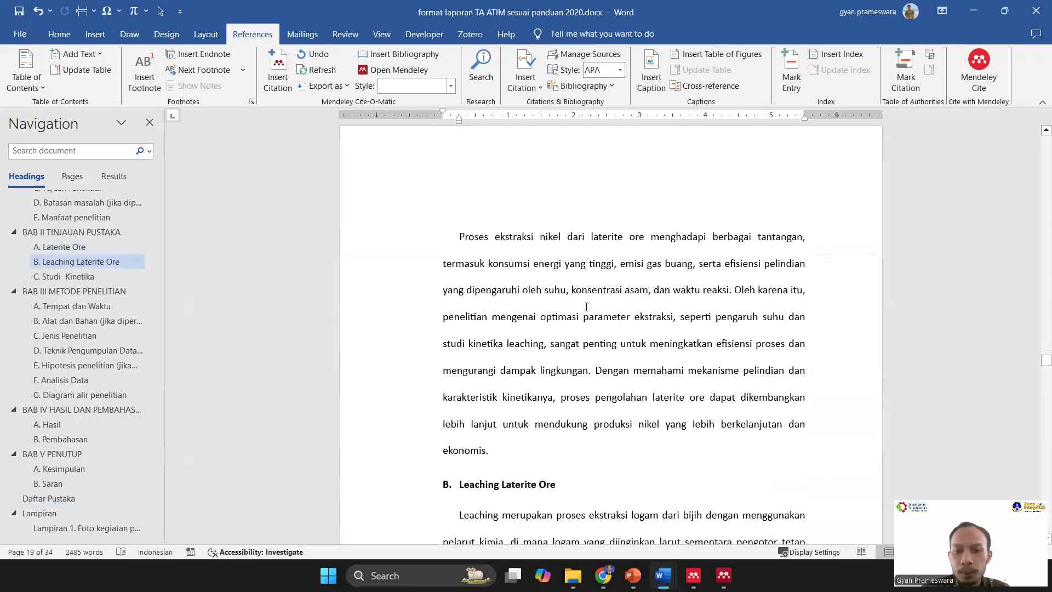
pyautogui.click(731, 291)
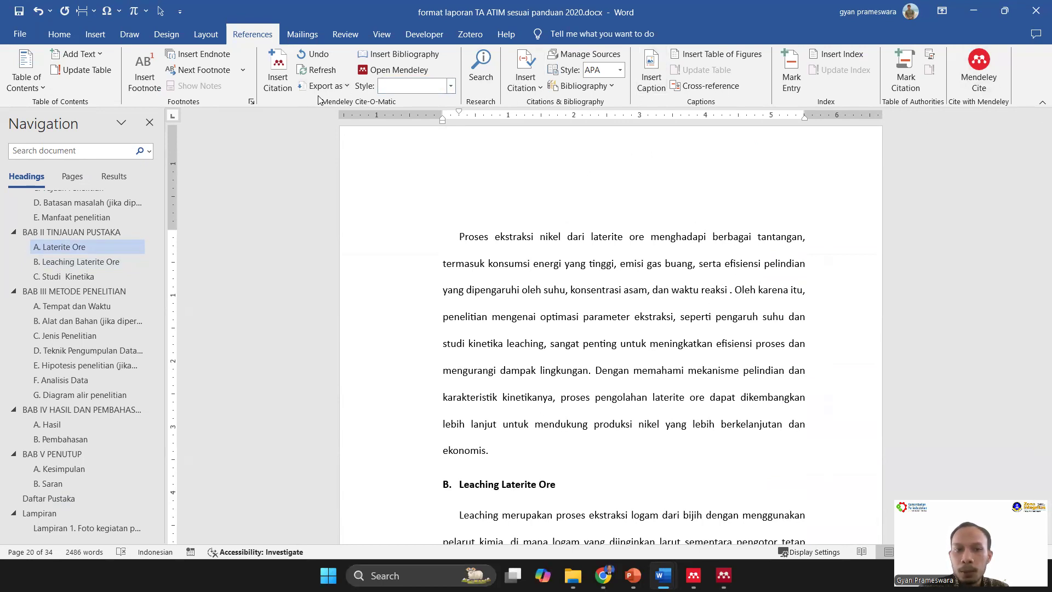
pyautogui.click(277, 82)
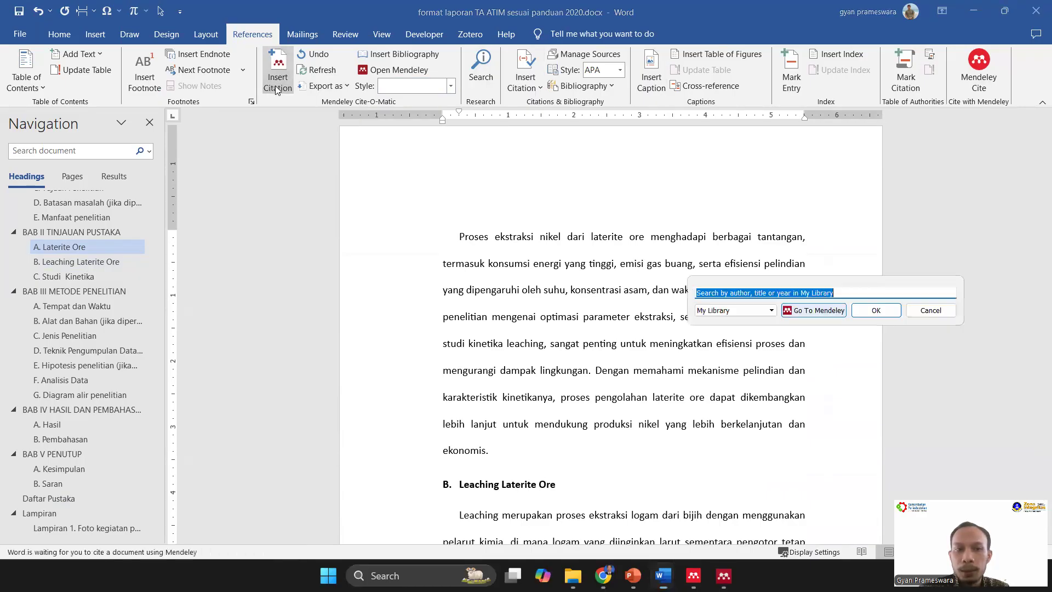
pyautogui.click(793, 310)
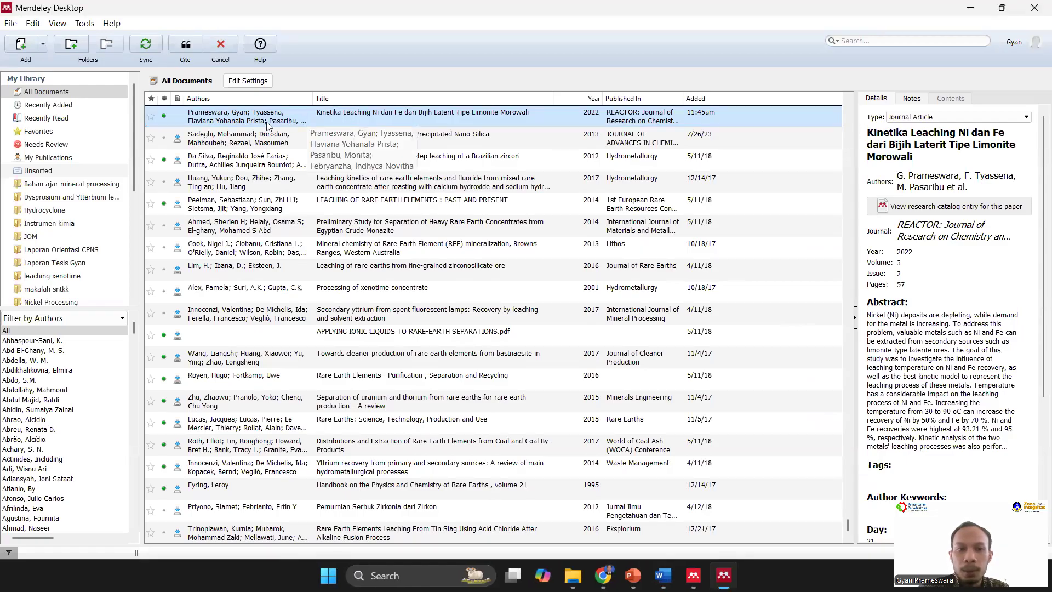
pyautogui.click(185, 44)
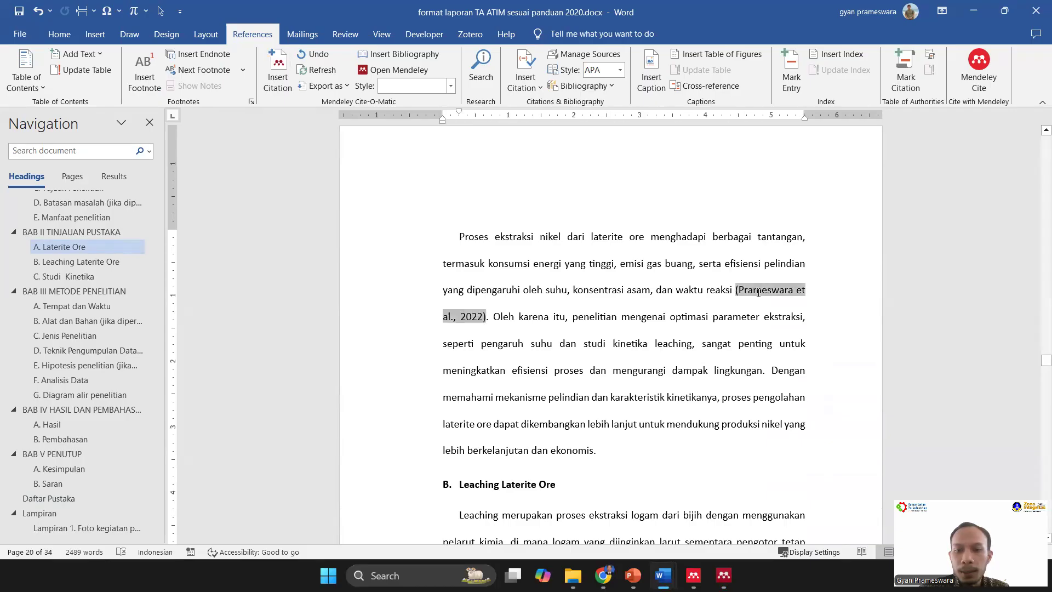
pyautogui.click(739, 291)
pyautogui.click(598, 298)
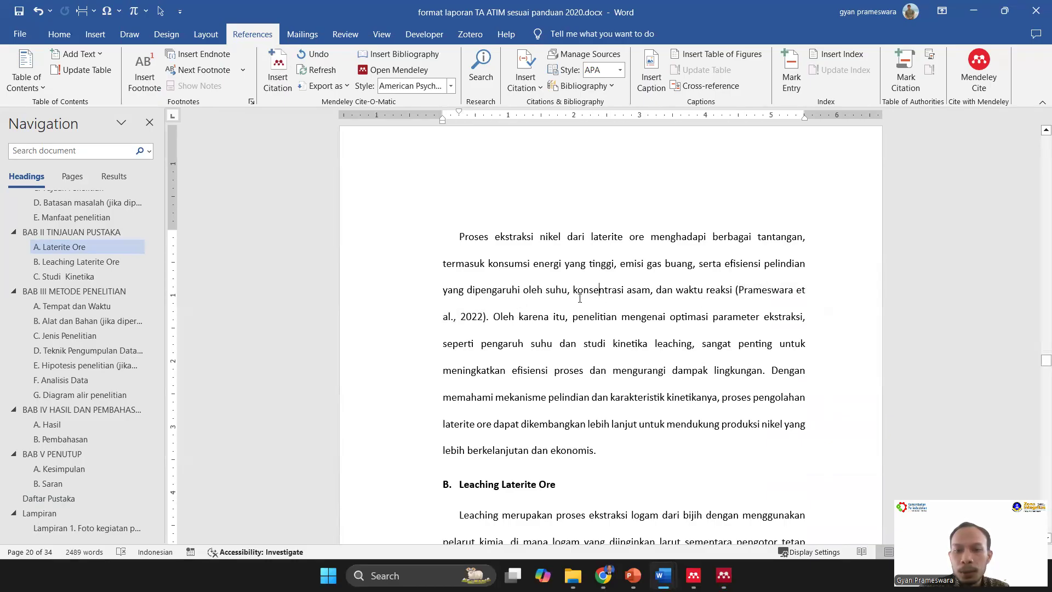
# Place the insertion point after "ekonomis" at the end of the same paragraph, open Mendeley Cite and refresh its references.
pyautogui.click(593, 454)
pyautogui.click(978, 66)
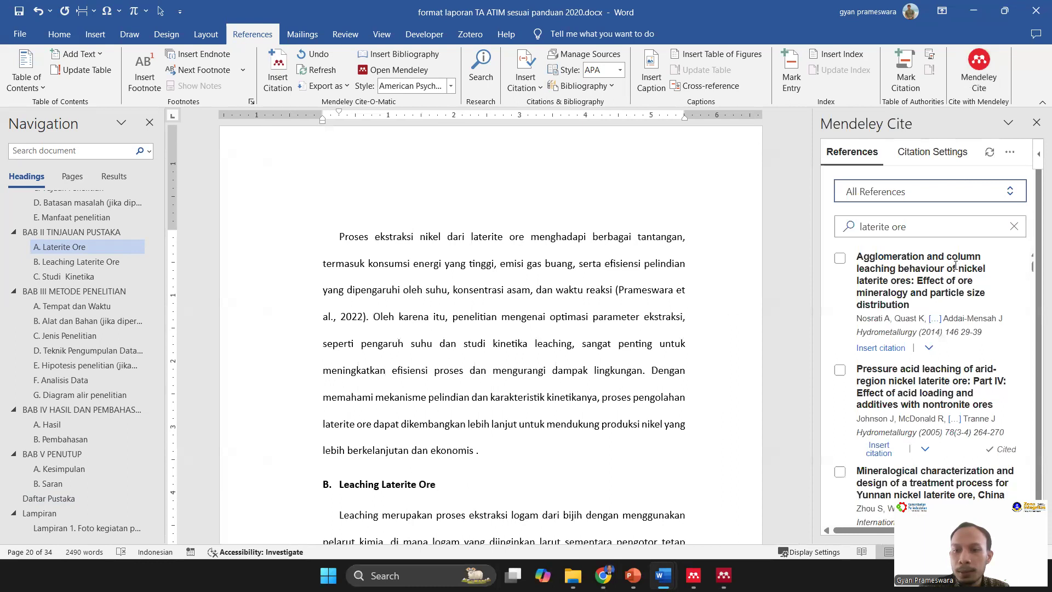
pyautogui.click(990, 152)
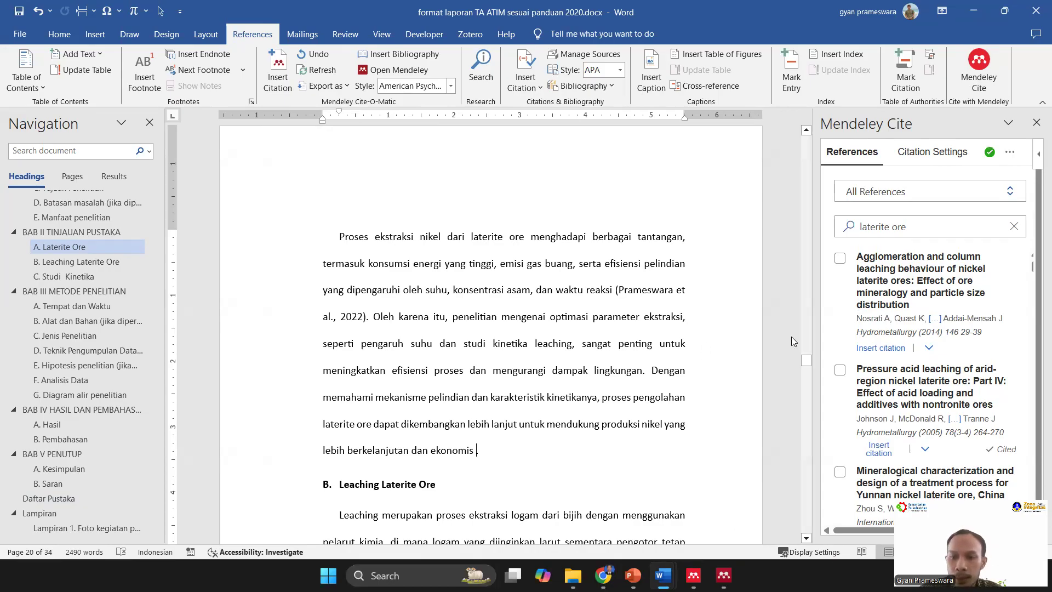
pyautogui.scroll(-2, 863, 340)
pyautogui.scroll(2, 863, 340)
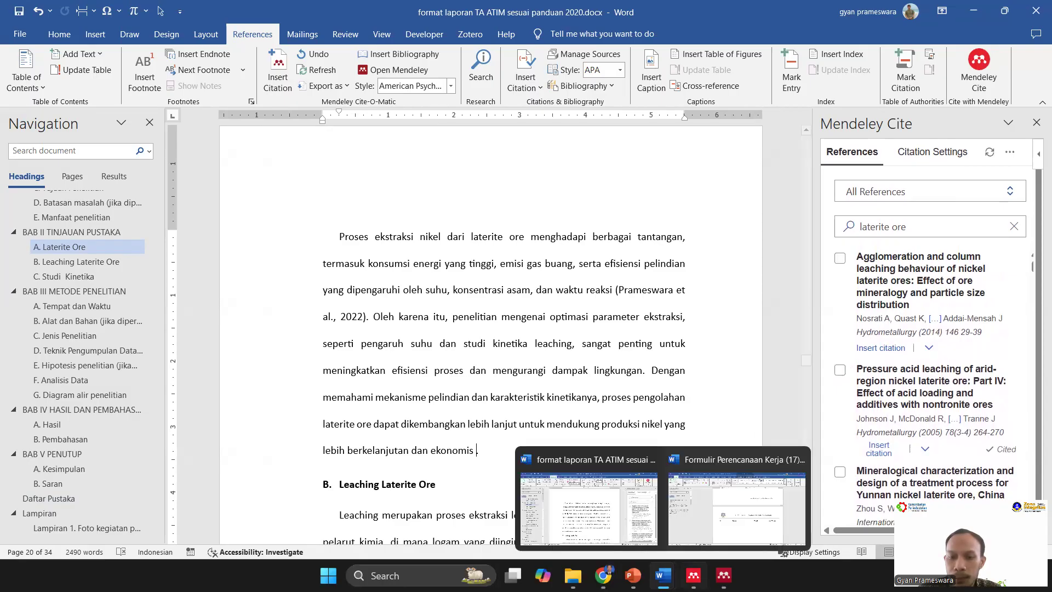
# Synchronize the libraries in both Mendeley Desktop and Mendeley Reference Manager.
pyautogui.click(724, 575)
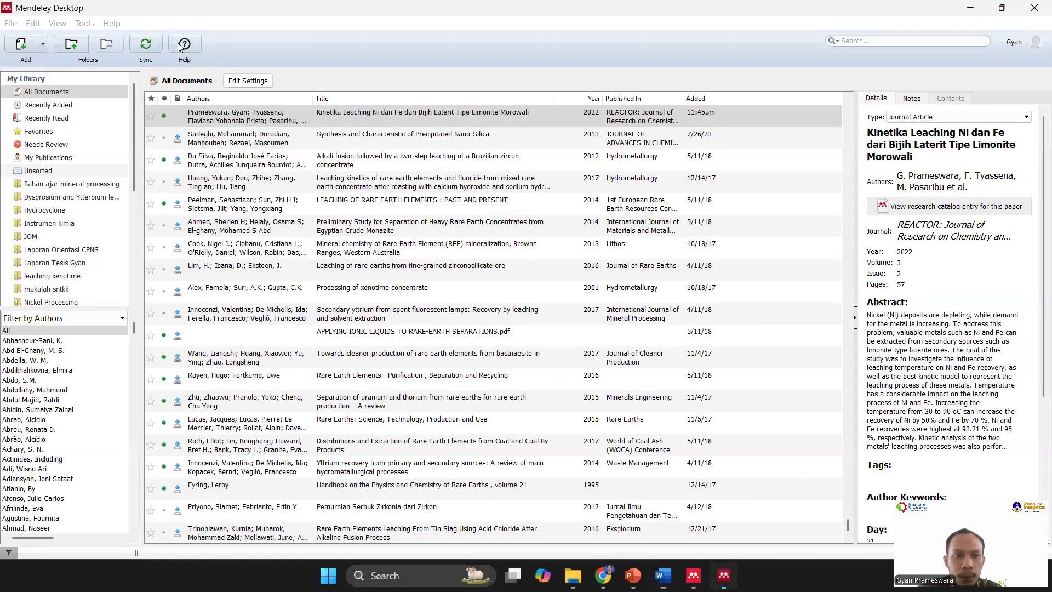
pyautogui.click(145, 45)
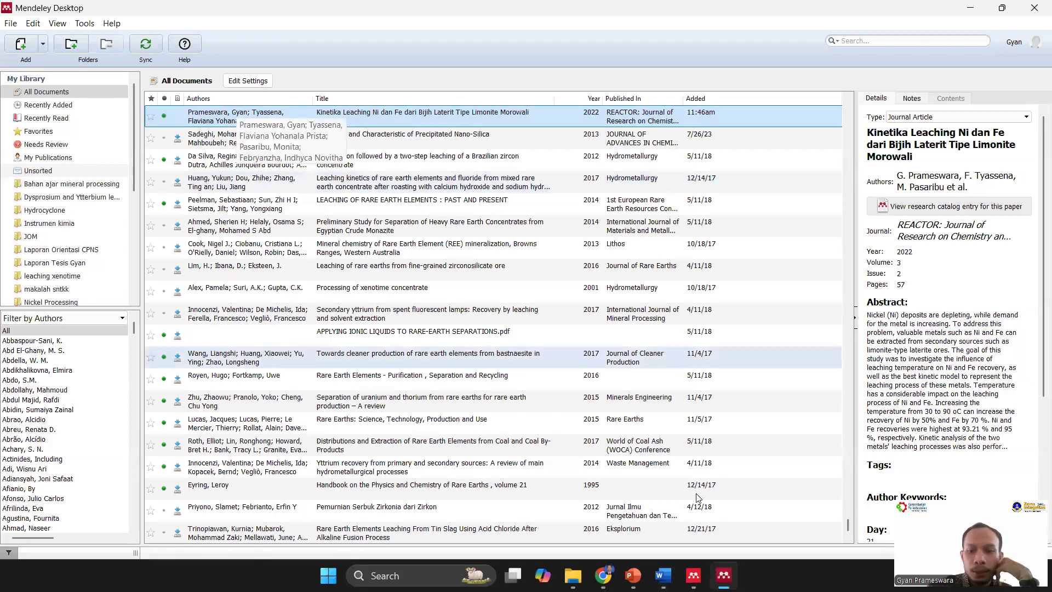
pyautogui.click(693, 575)
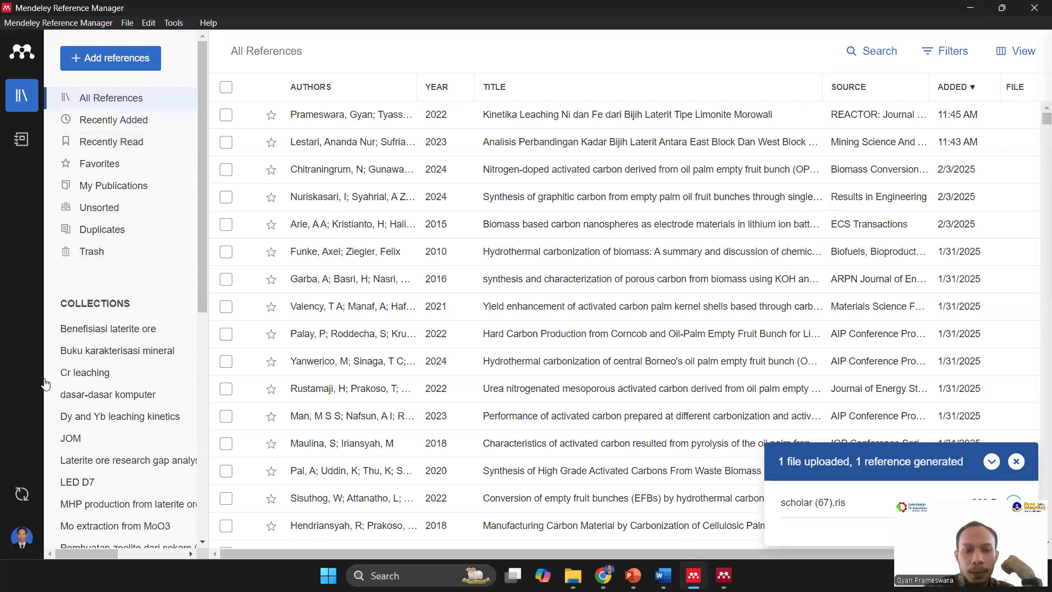
pyautogui.click(22, 493)
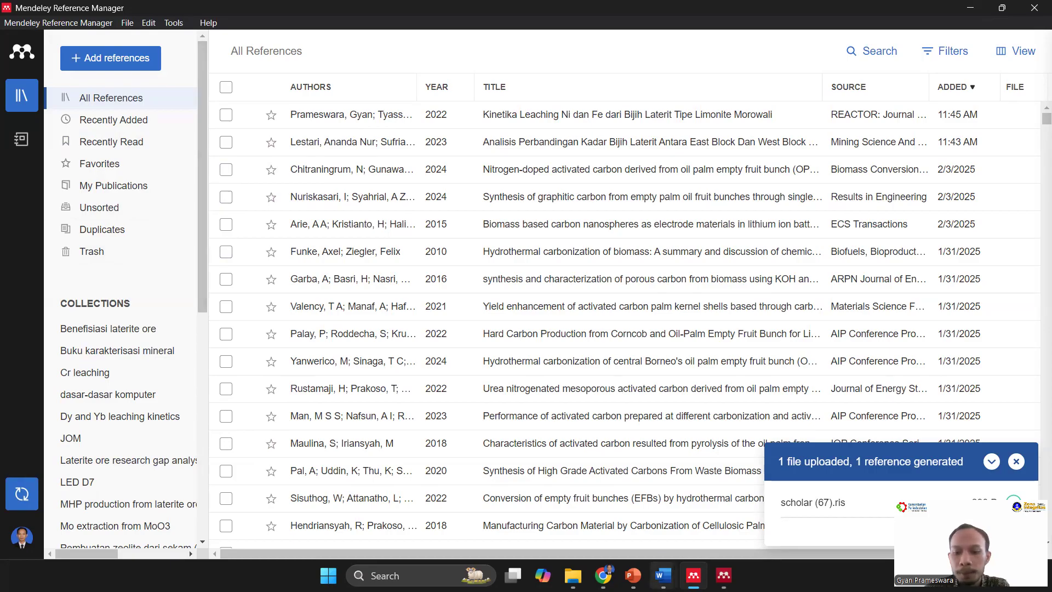
# Return to the Word report, refresh the Mendeley Cite references and clear the "laterite ore" search.
pyautogui.click(663, 574)
pyautogui.click(638, 495)
pyautogui.click(990, 152)
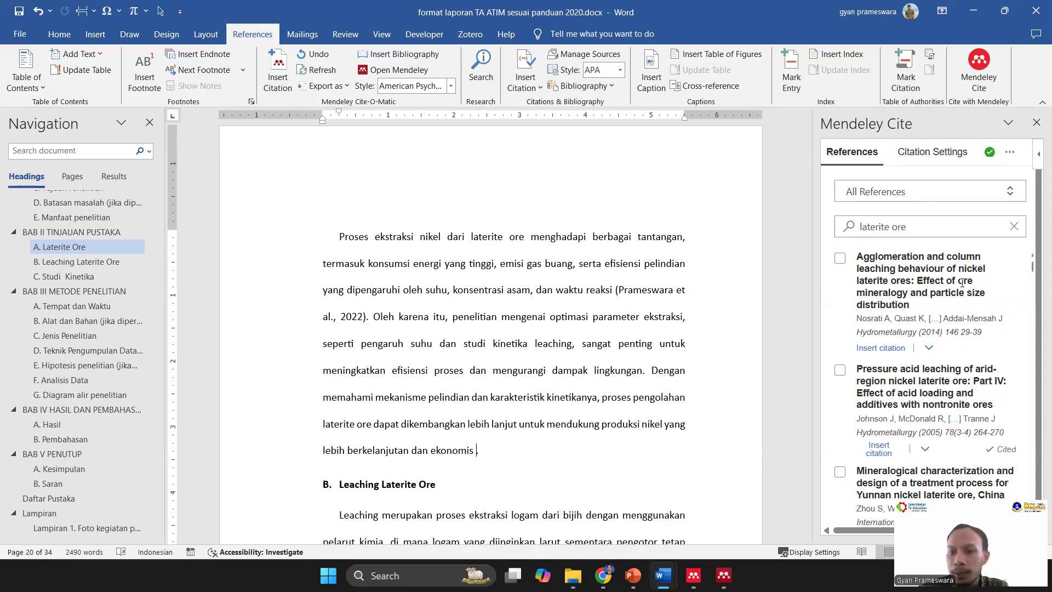
pyautogui.click(1014, 227)
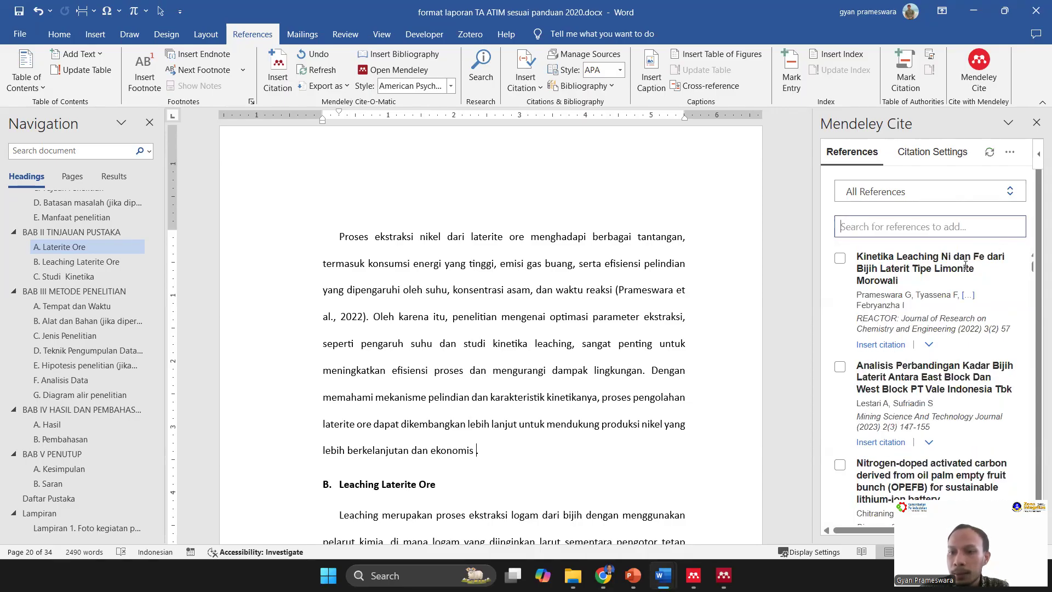
# Insert a Mendeley Cite citation of "Analisis Perbandingan Kadar Bijih Laterit Antara East Block Dan West Block PT Vale Indonesia Tbk" after "ekonomis".
pyautogui.scroll(-1, 857, 268)
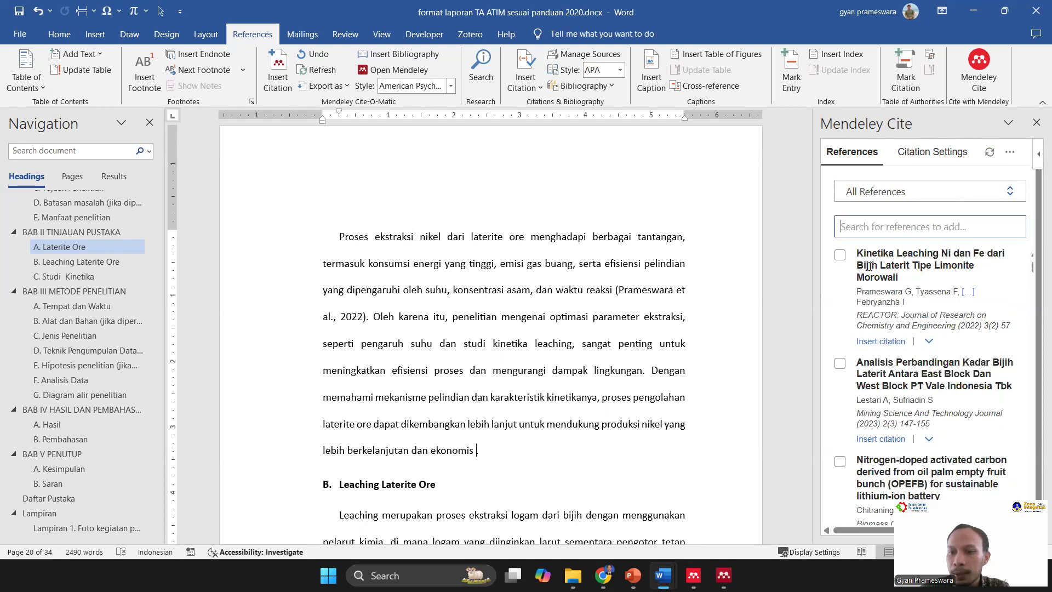
pyautogui.scroll(1, 842, 361)
pyautogui.click(840, 369)
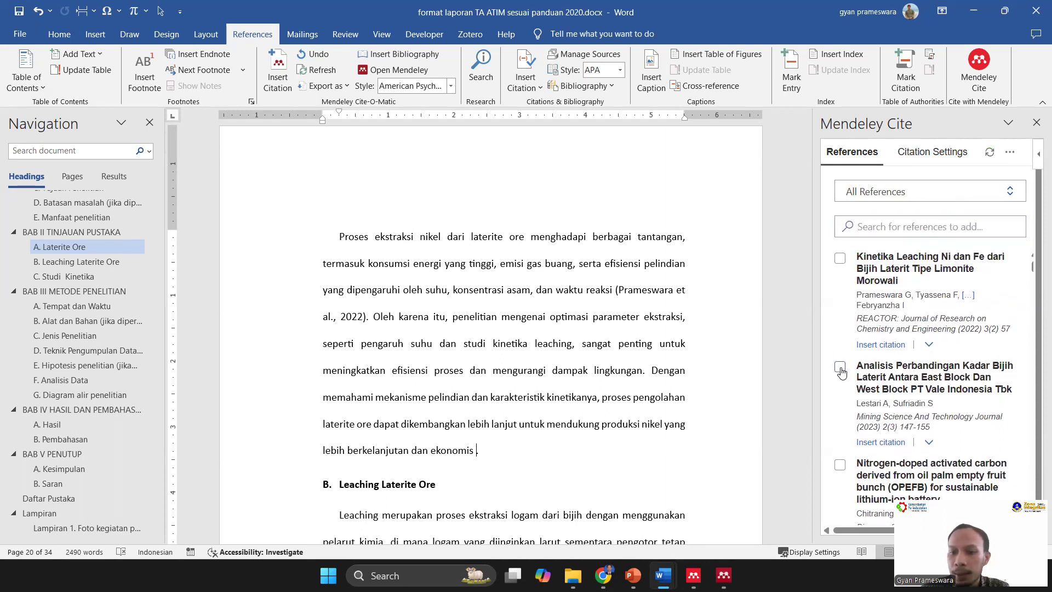
pyautogui.scroll(-1, 858, 368)
pyautogui.scroll(-1, 858, 368)
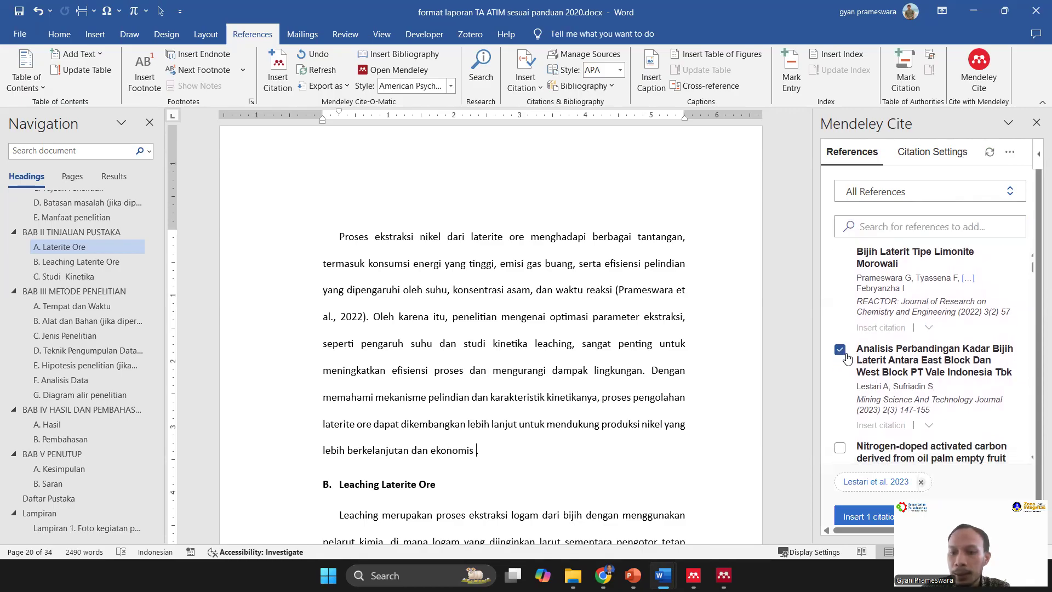
pyautogui.scroll(-2, 847, 357)
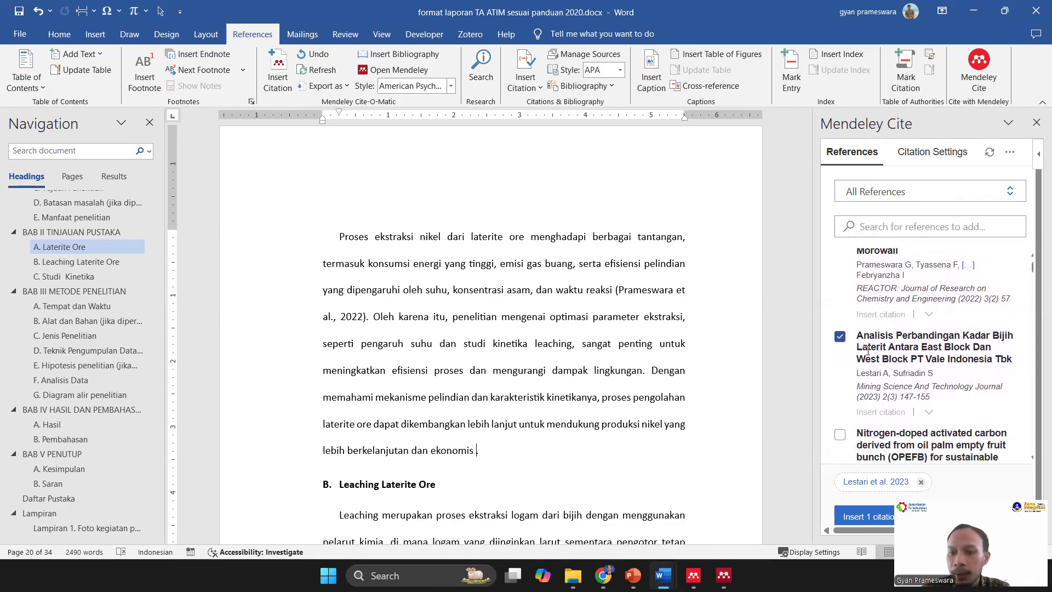
pyautogui.click(874, 519)
# Examine the bibliography entries under the DAFTAR PUSTAKA heading near the end of the document.
pyautogui.scroll(-12, 806, 433)
pyautogui.moveTo(806, 429); pyautogui.dragTo(809, 498)
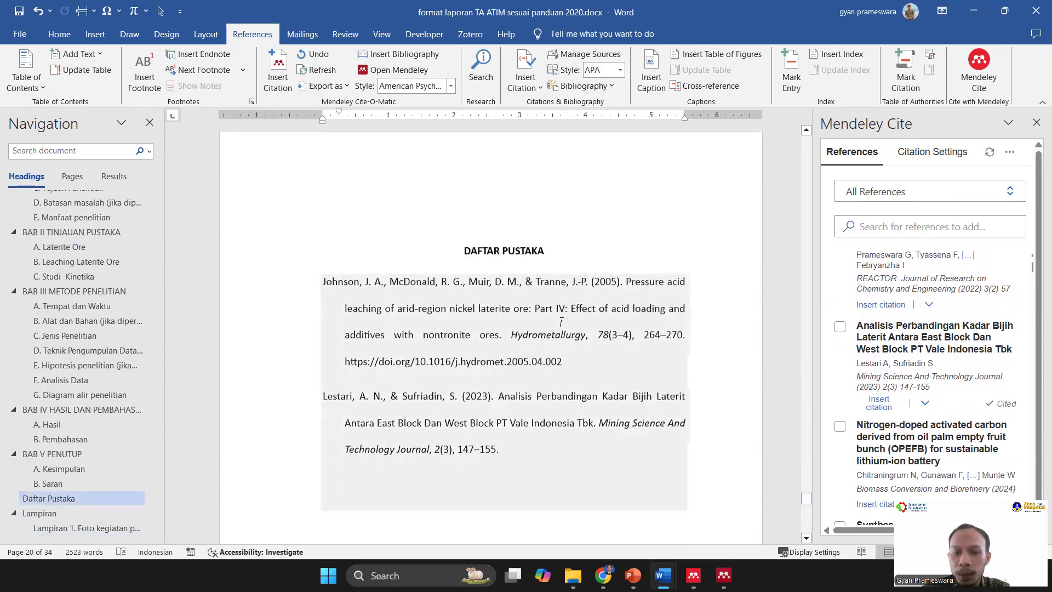
pyautogui.scroll(-1, 561, 322)
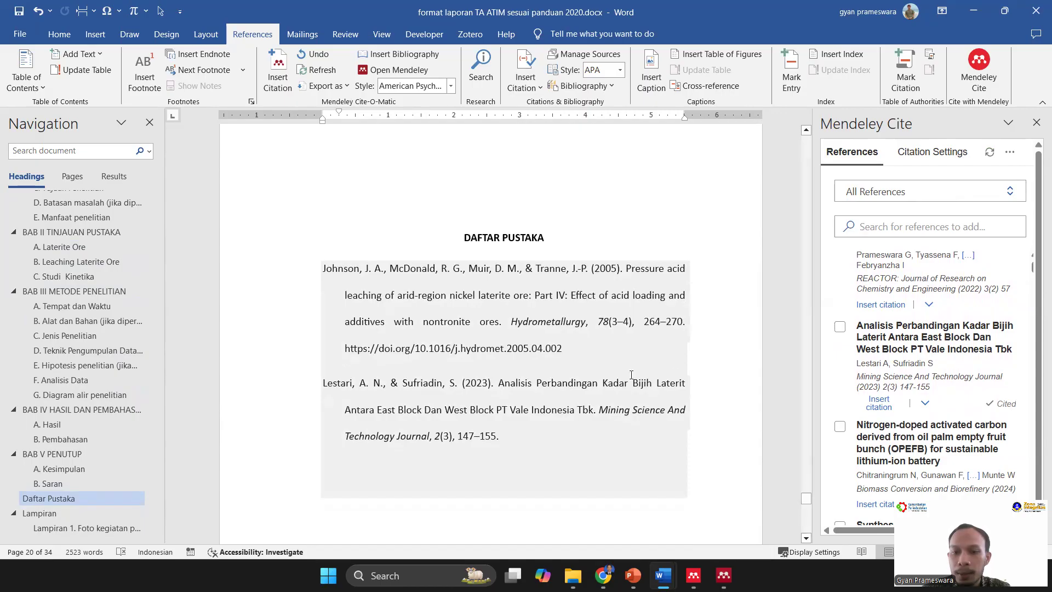
pyautogui.moveTo(572, 436); pyautogui.dragTo(322, 268)
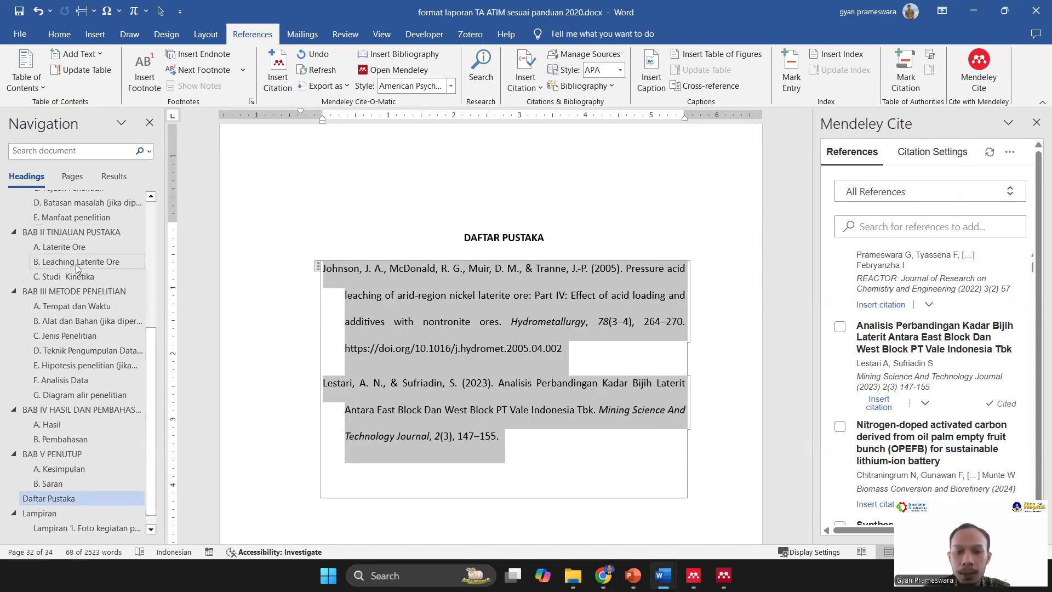
pyautogui.click(651, 476)
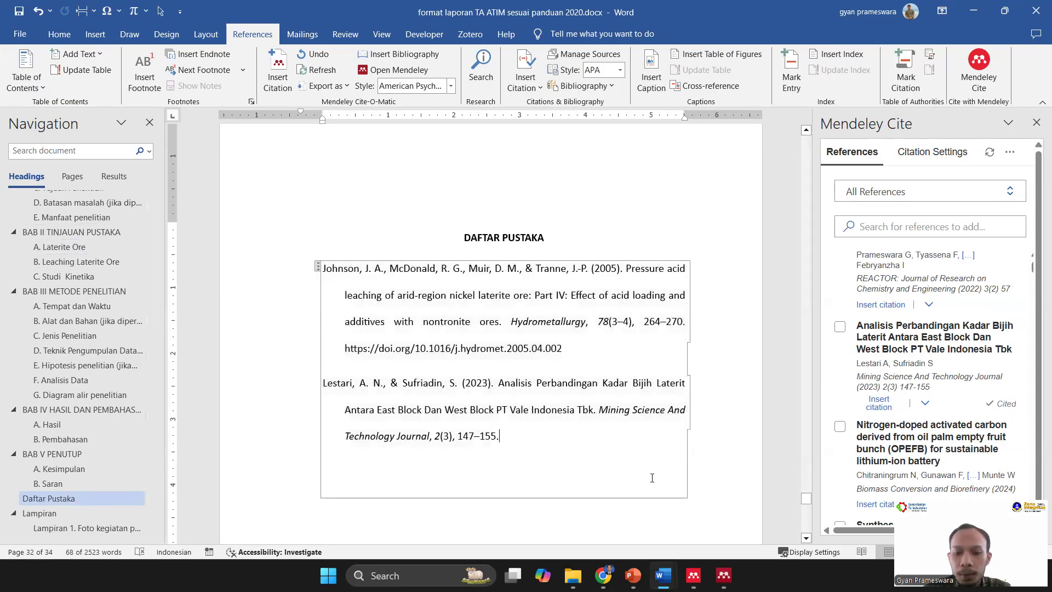